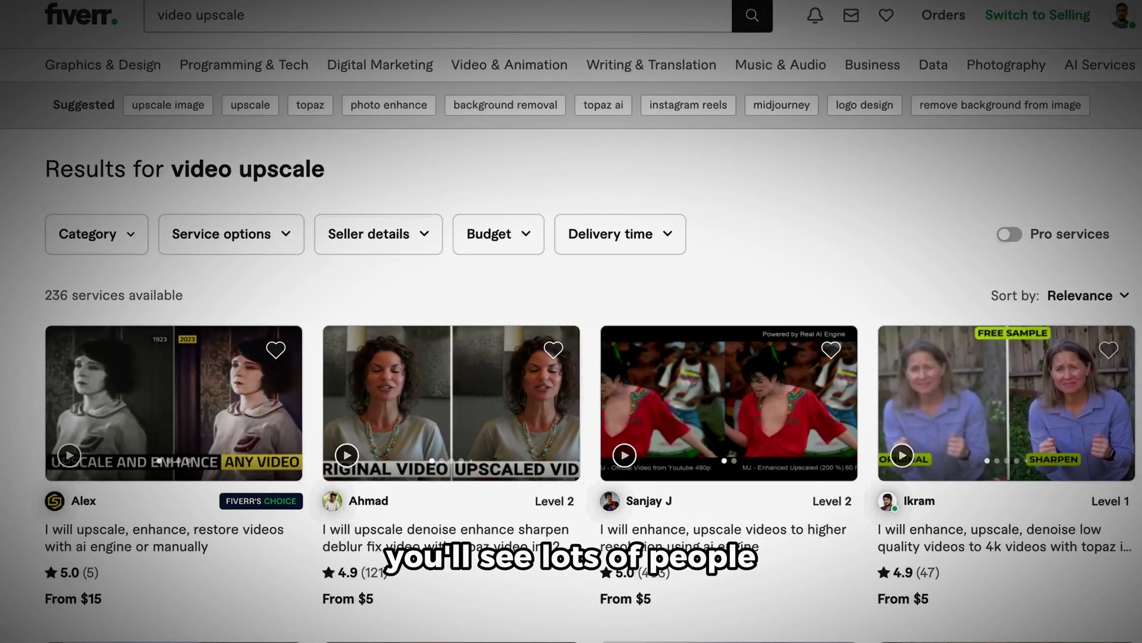
{"action": "scroll", "coordinate": [555, 373], "scroll_direction": "down", "scroll_amount": 2}
{"action": "scroll", "coordinate": [213, 552], "scroll_direction": "down", "scroll_amount": 2}
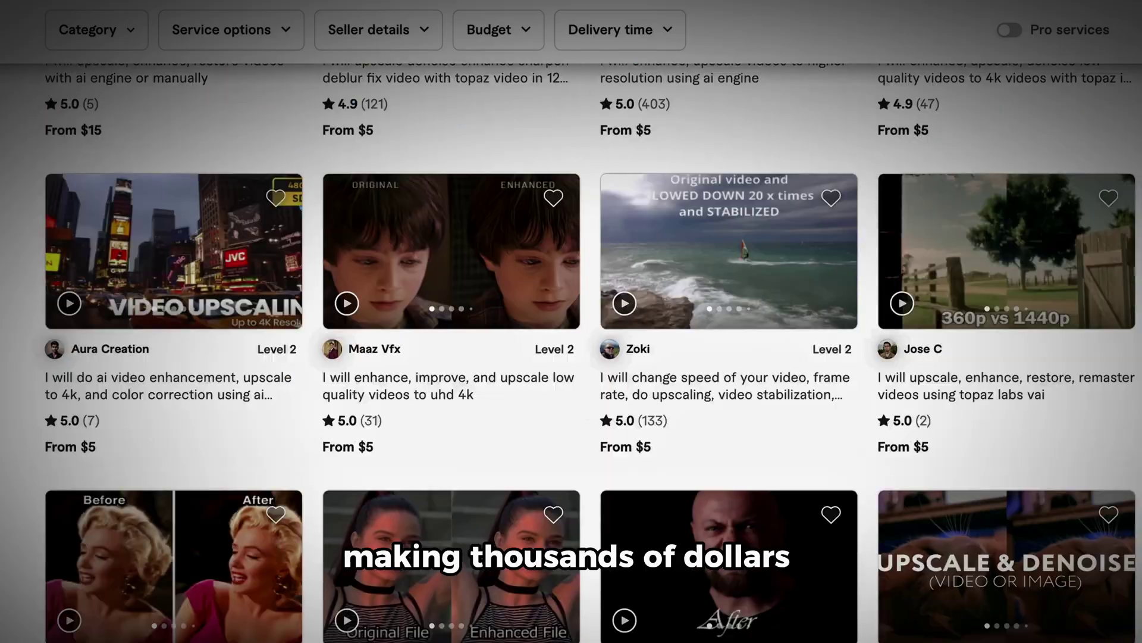
{"action": "scroll", "coordinate": [213, 553], "scroll_direction": "down", "scroll_amount": 4}
{"action": "scroll", "coordinate": [572, 357], "scroll_direction": "up", "scroll_amount": 2}
{"action": "scroll", "coordinate": [571, 357], "scroll_direction": "up", "scroll_amount": 3}
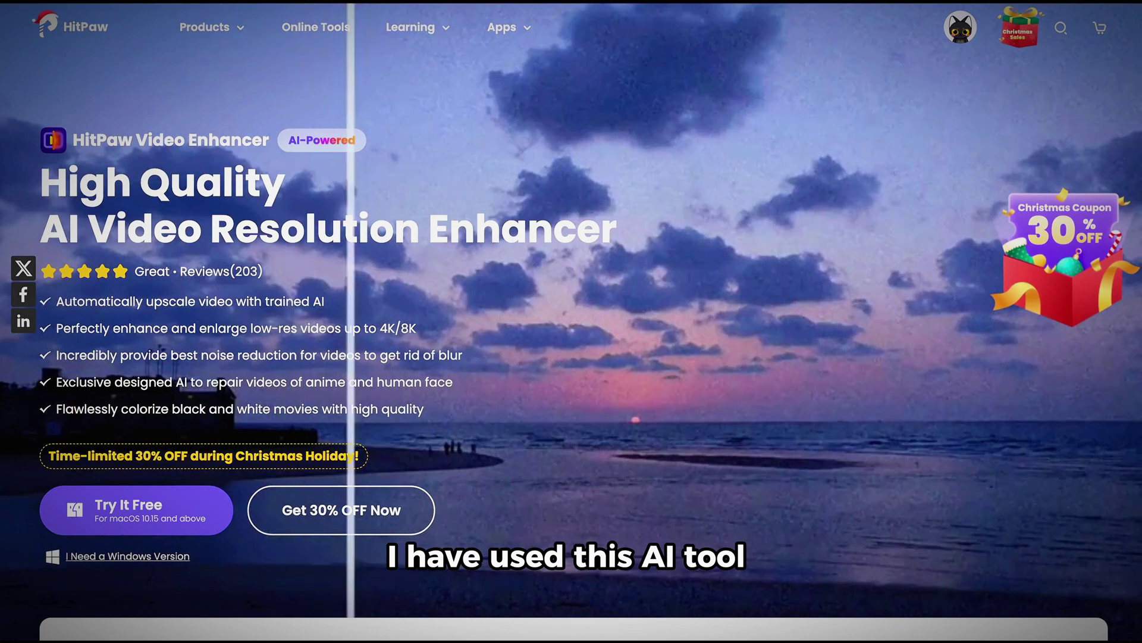
{"action": "scroll", "coordinate": [572, 321], "scroll_direction": "down", "scroll_amount": 1}
{"action": "scroll", "coordinate": [572, 322], "scroll_direction": "down", "scroll_amount": 5}
{"action": "scroll", "coordinate": [571, 321], "scroll_direction": "down", "scroll_amount": 5}
{"action": "scroll", "coordinate": [572, 322], "scroll_direction": "down", "scroll_amount": 2}
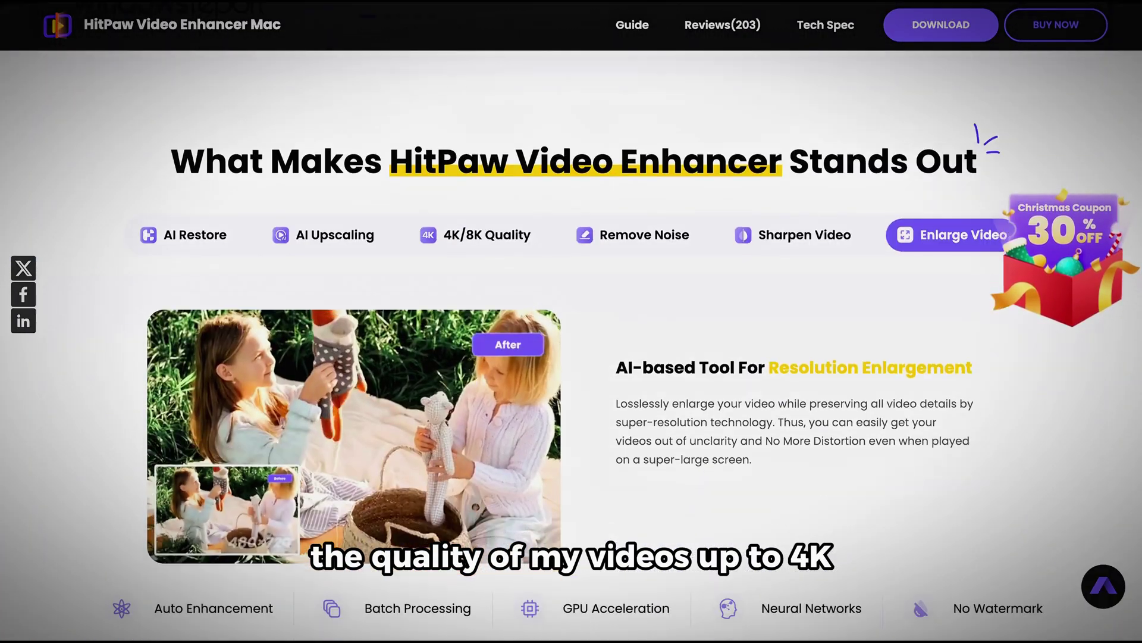
{"action": "scroll", "coordinate": [572, 322], "scroll_direction": "down", "scroll_amount": 2}
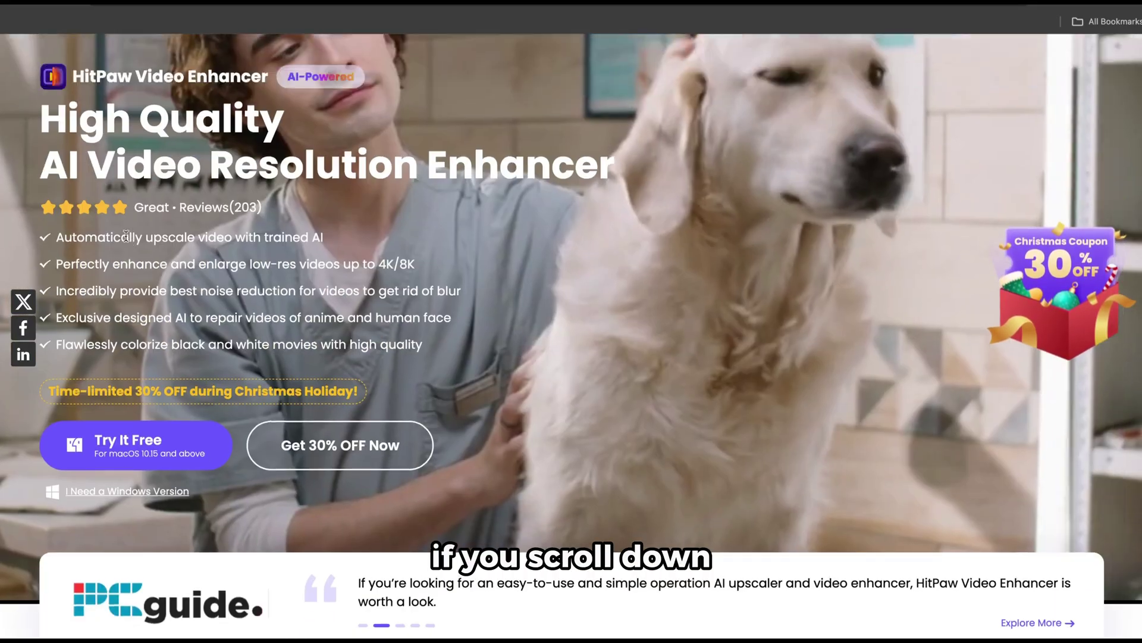
{"action": "scroll", "coordinate": [136, 244], "scroll_direction": "down", "scroll_amount": 3}
{"action": "scroll", "coordinate": [141, 257], "scroll_direction": "down", "scroll_amount": 2}
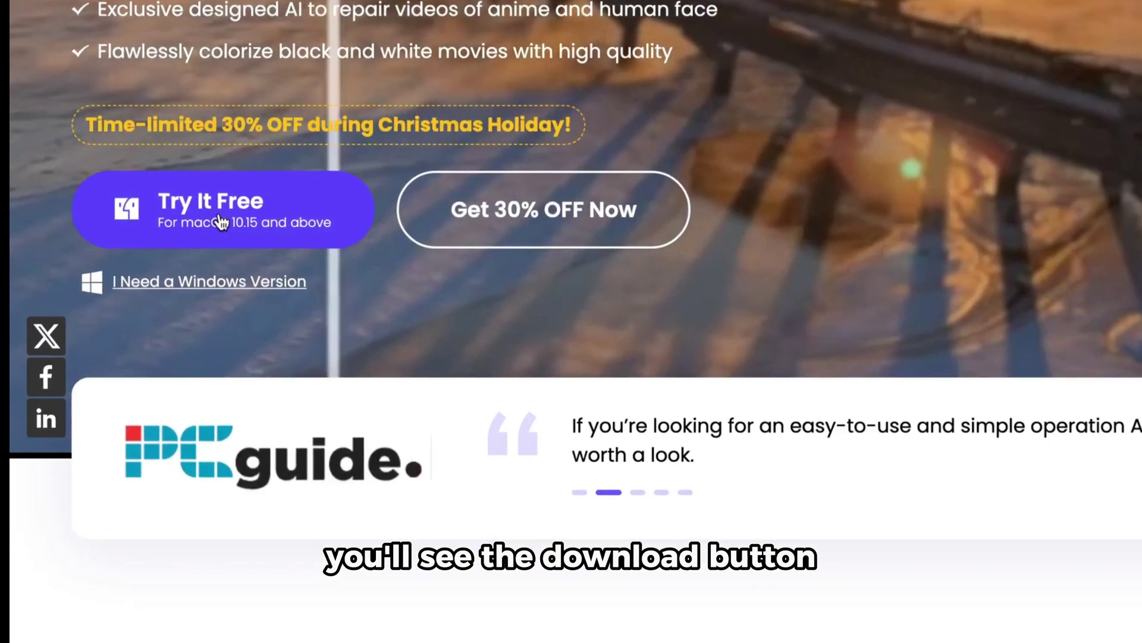
- Download the Mac installer with Try It Free, then check it in Chrome's downloads
{"action": "left_click", "coordinate": [207, 217]}
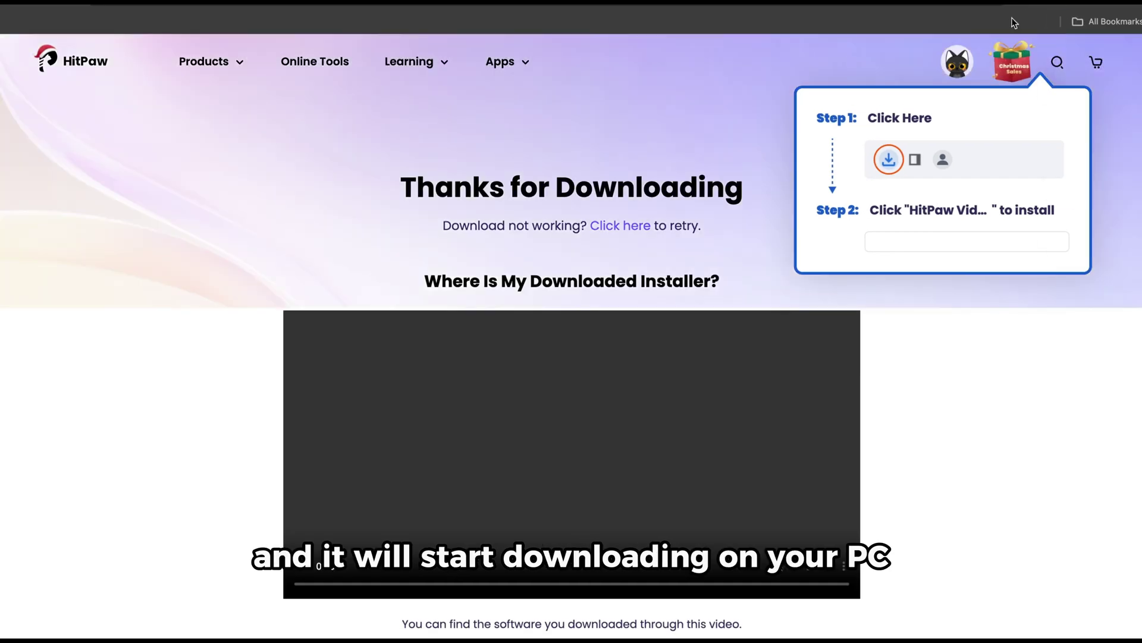
{"action": "left_click", "coordinate": [1066, 5]}
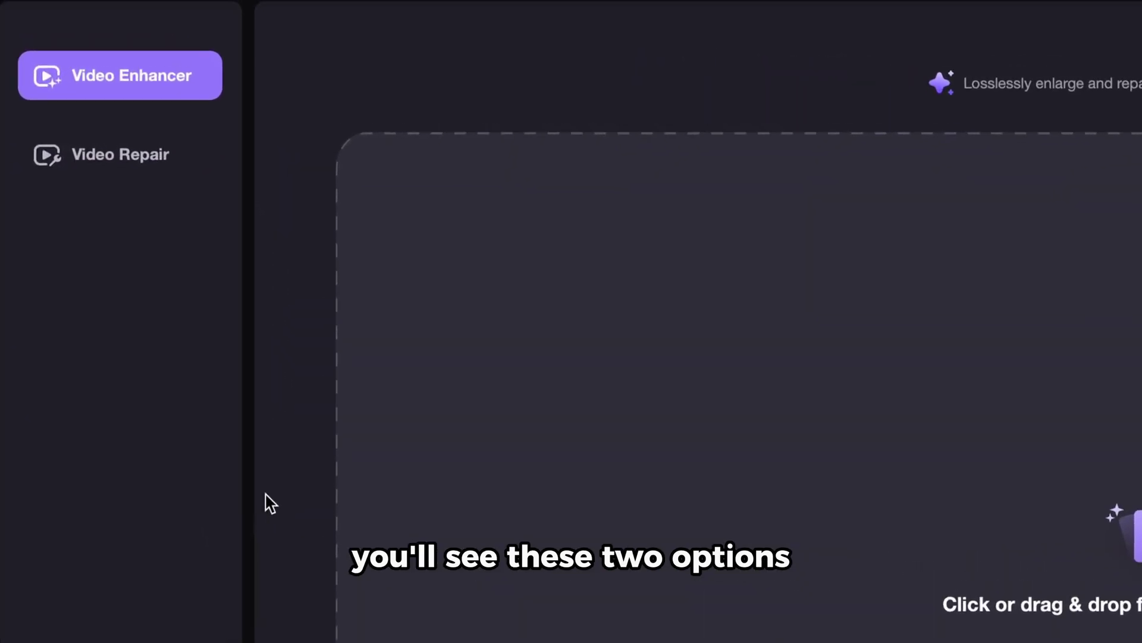
- Preview the Gen-2 sci-fi clip in Quick Look, then drag it onto the enhancer's drop zone
{"action": "left_click", "coordinate": [116, 159]}
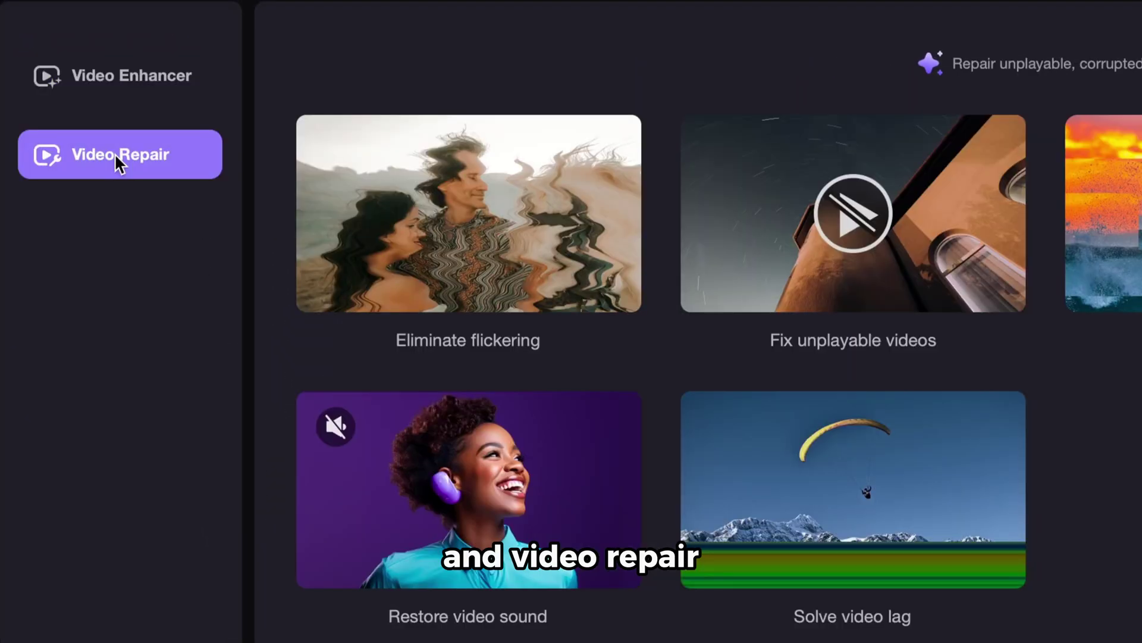
{"action": "left_click", "coordinate": [154, 85]}
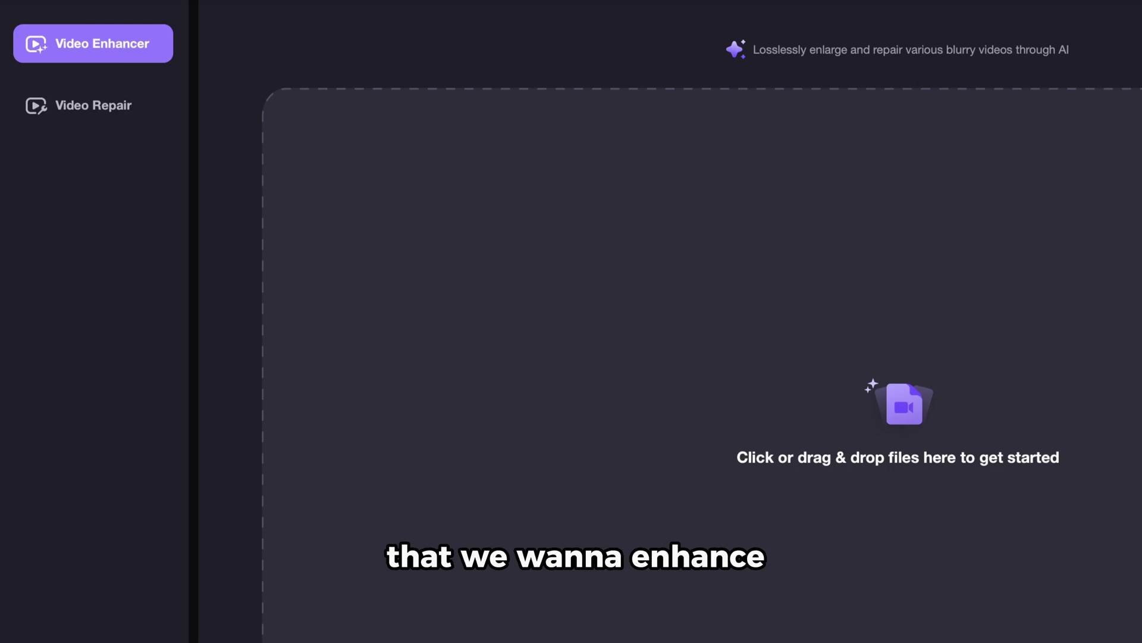
{"action": "left_click", "coordinate": [685, 171]}
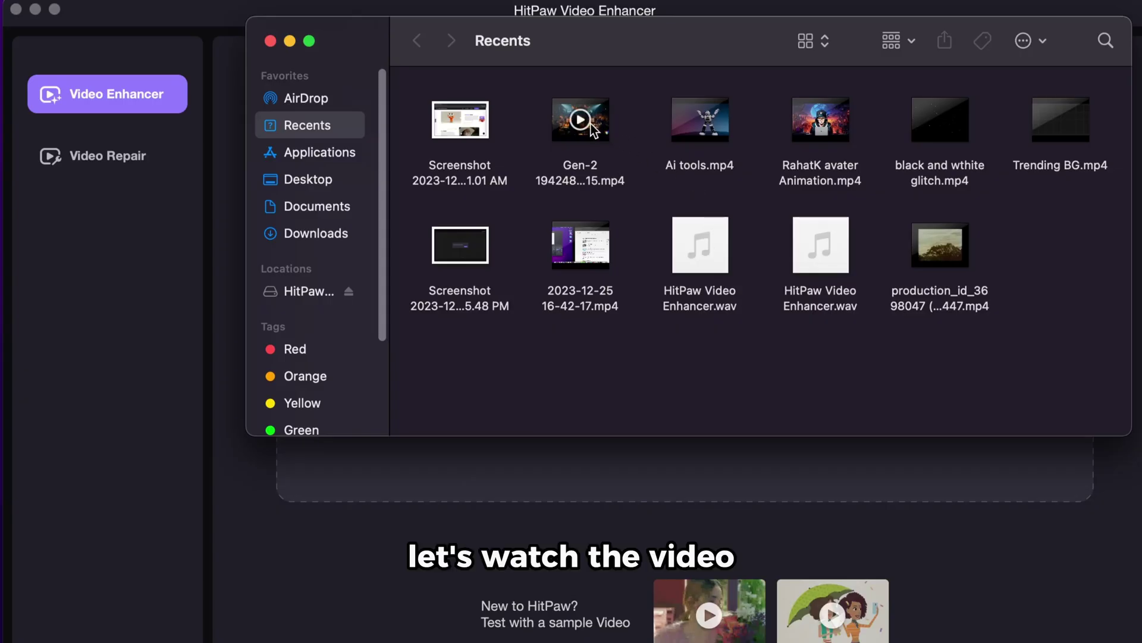
{"action": "left_click", "coordinate": [592, 125]}
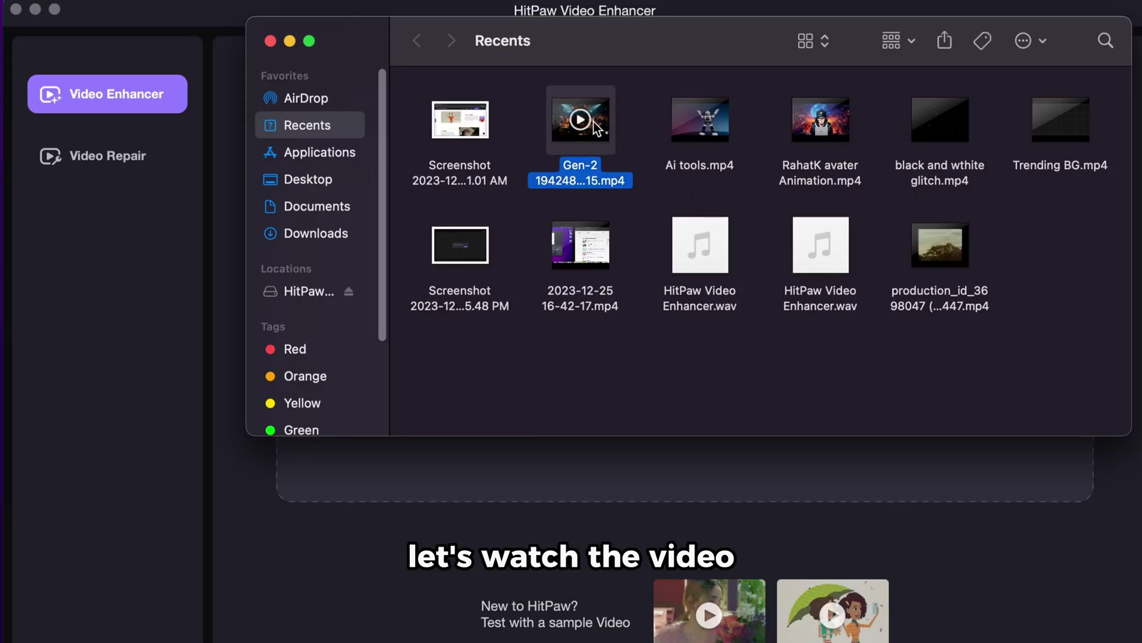
{"action": "key", "text": "space"}
{"action": "left_click", "coordinate": [604, 599]}
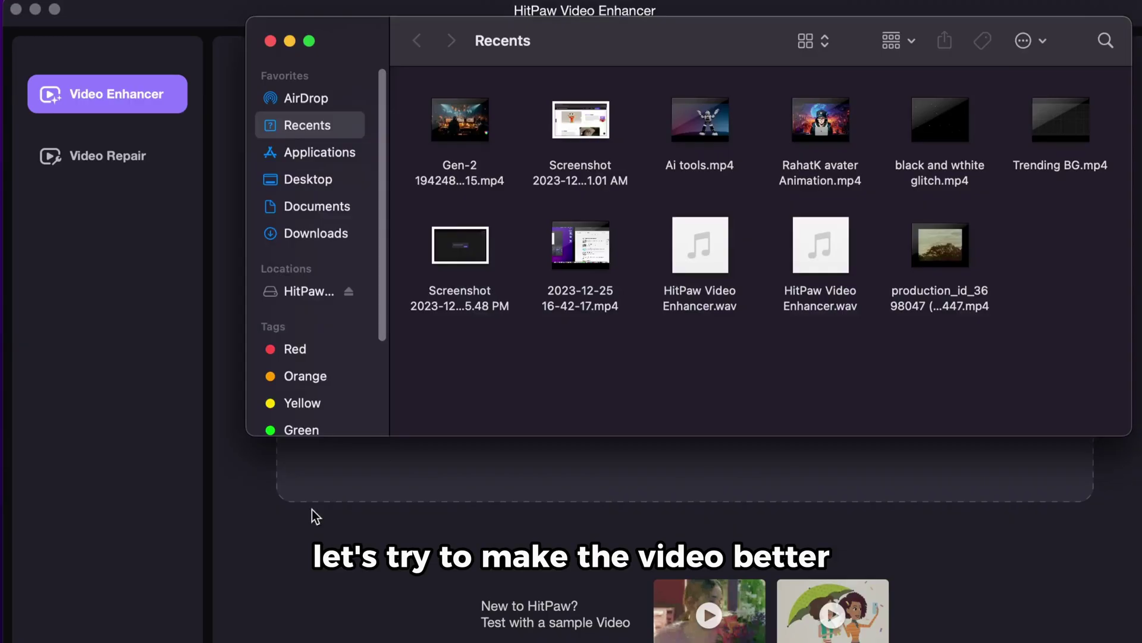
{"action": "left_click_drag", "start_coordinate": [574, 78], "coordinate": [1141, 186]}
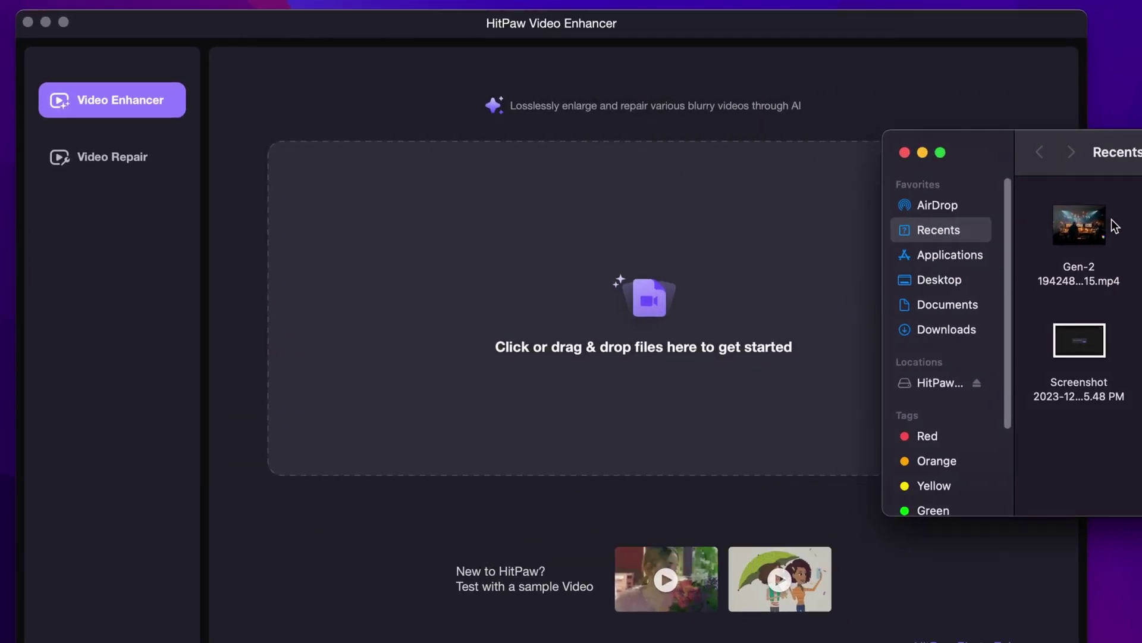
{"action": "left_click_drag", "start_coordinate": [1098, 224], "coordinate": [705, 273]}
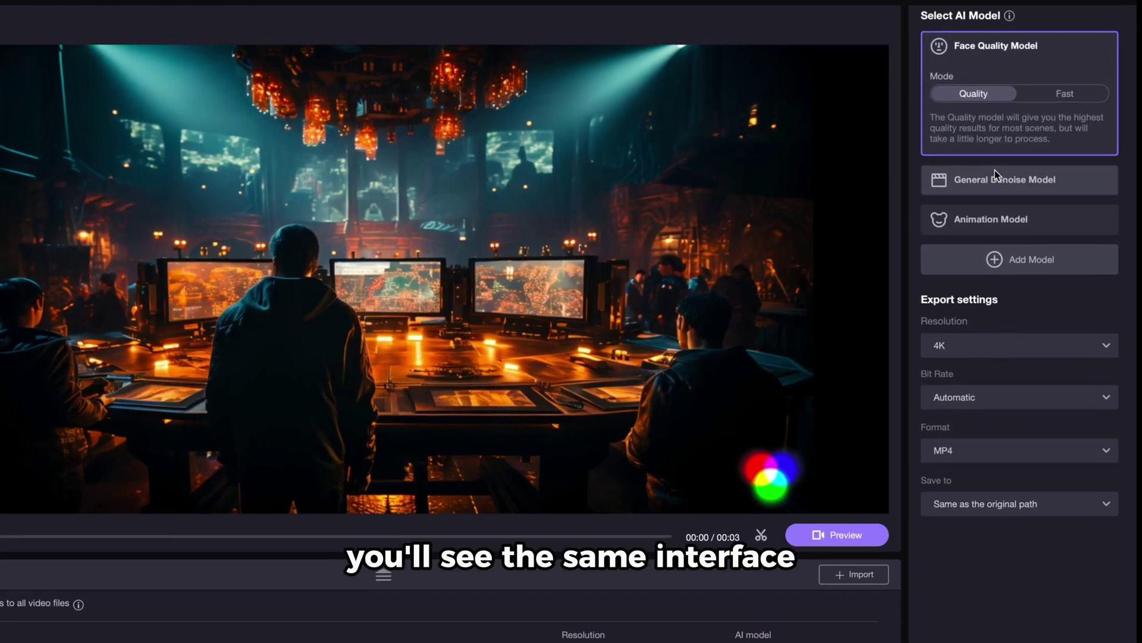
- Browse the Face Quality, General Denoise and Animation cards, then add Frame Interpolation from the model library
{"action": "left_click", "coordinate": [995, 175]}
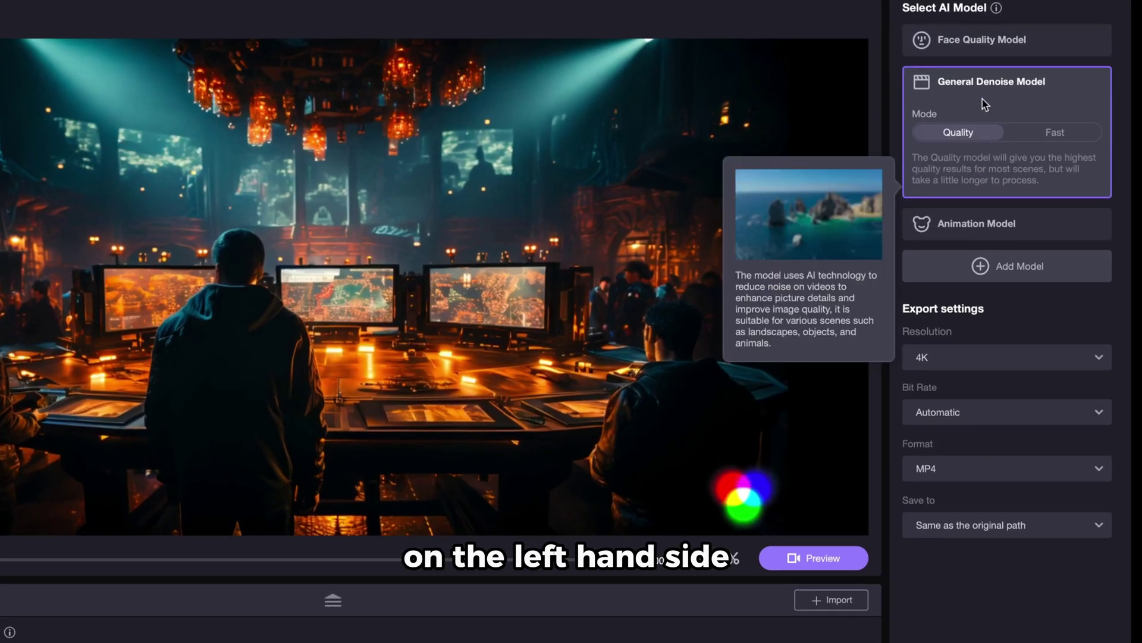
{"action": "left_click", "coordinate": [993, 49]}
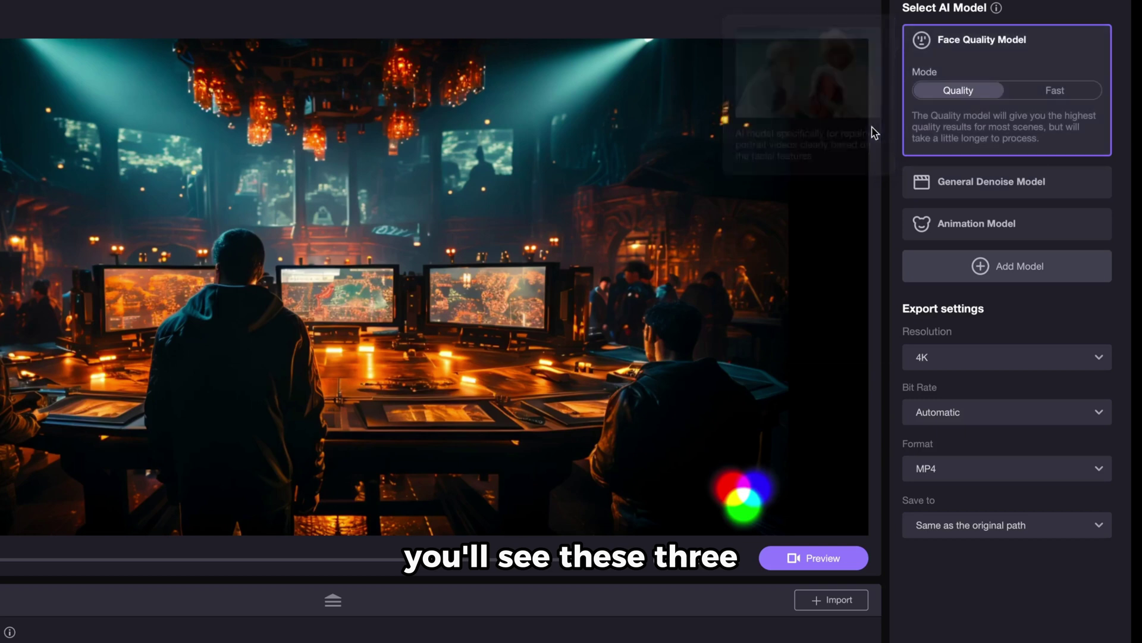
{"action": "mouse_move", "coordinate": [981, 40]}
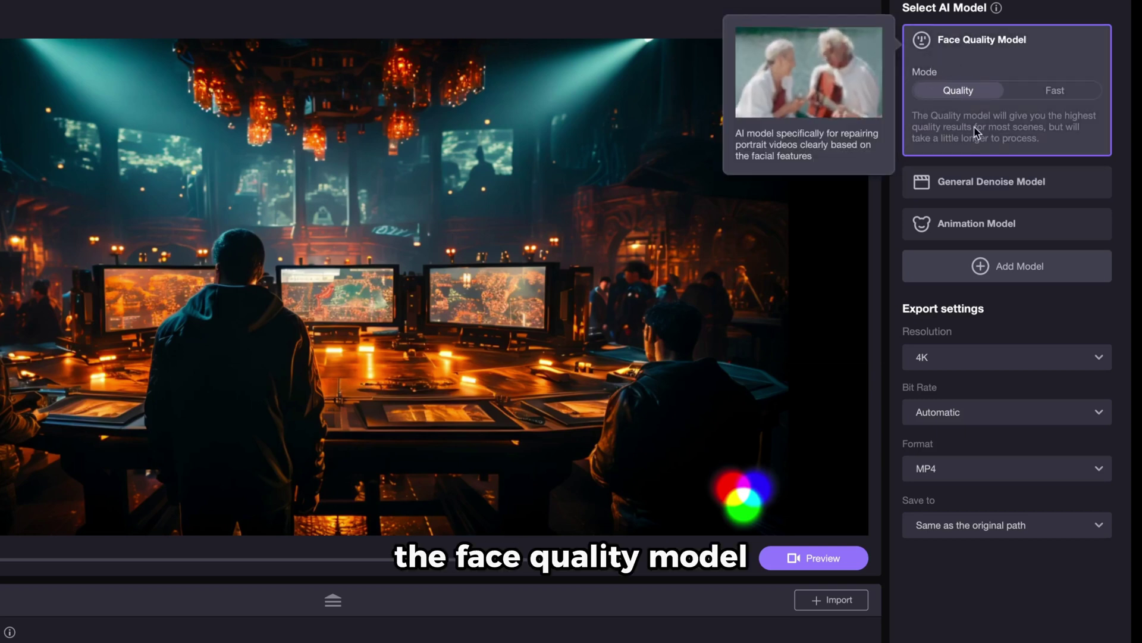
{"action": "left_click", "coordinate": [982, 183]}
{"action": "mouse_move", "coordinate": [1006, 181]}
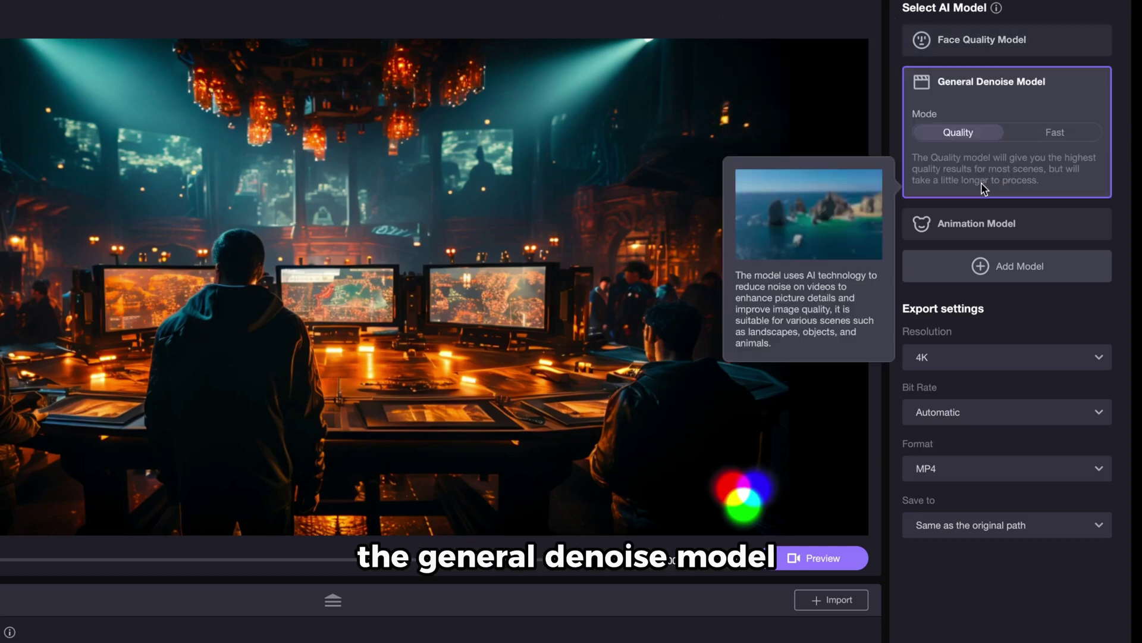
{"action": "left_click", "coordinate": [977, 220]}
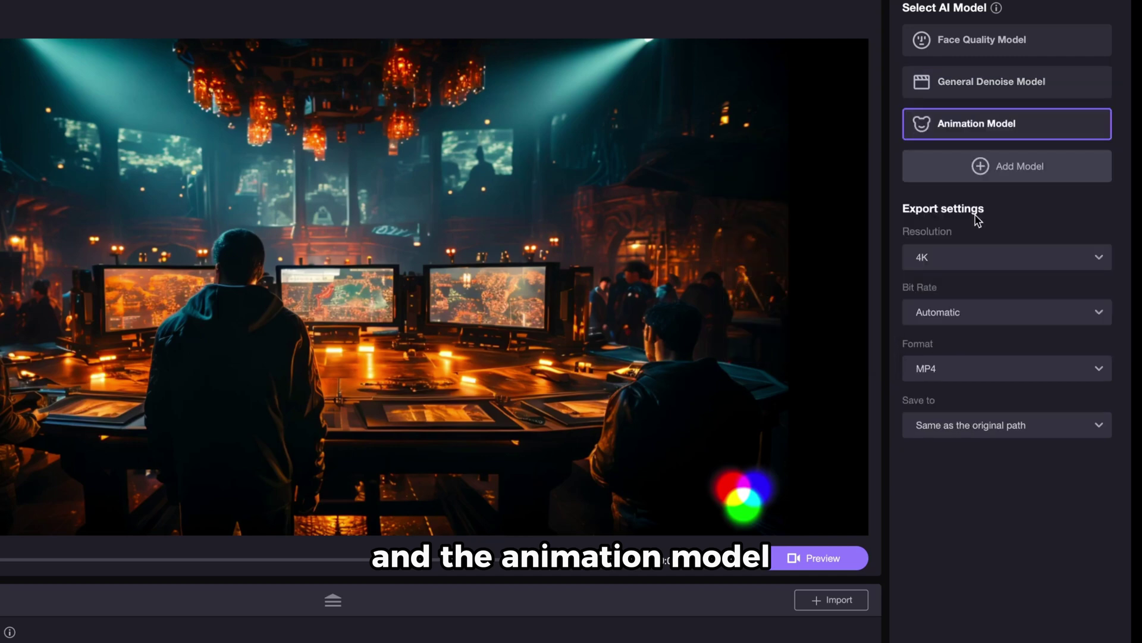
{"action": "left_click", "coordinate": [979, 170]}
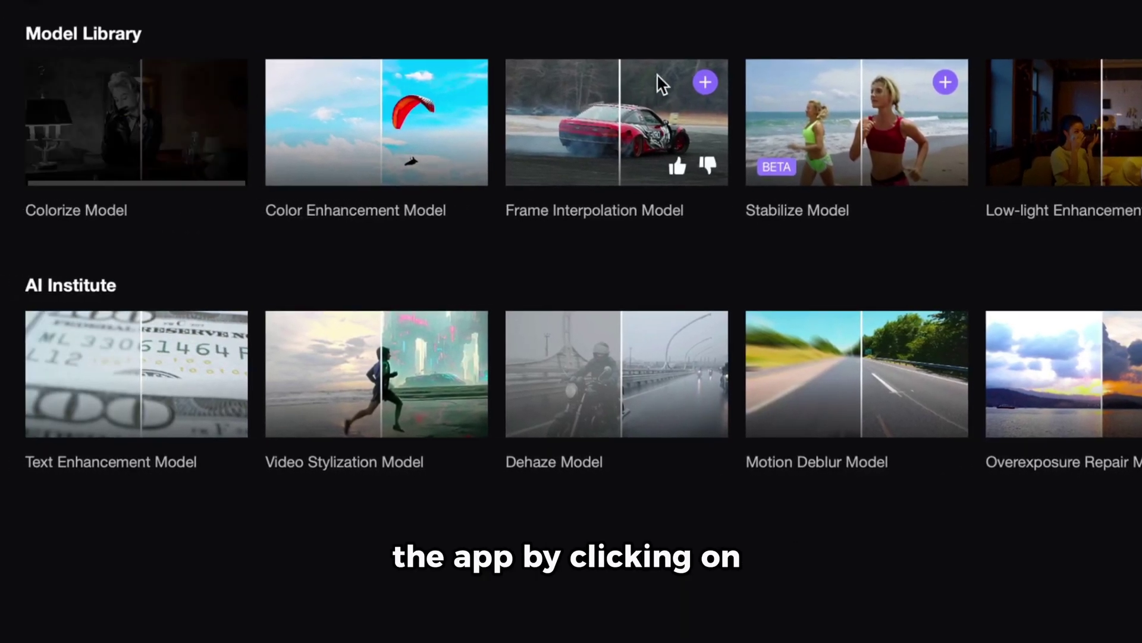
{"action": "left_click", "coordinate": [705, 82]}
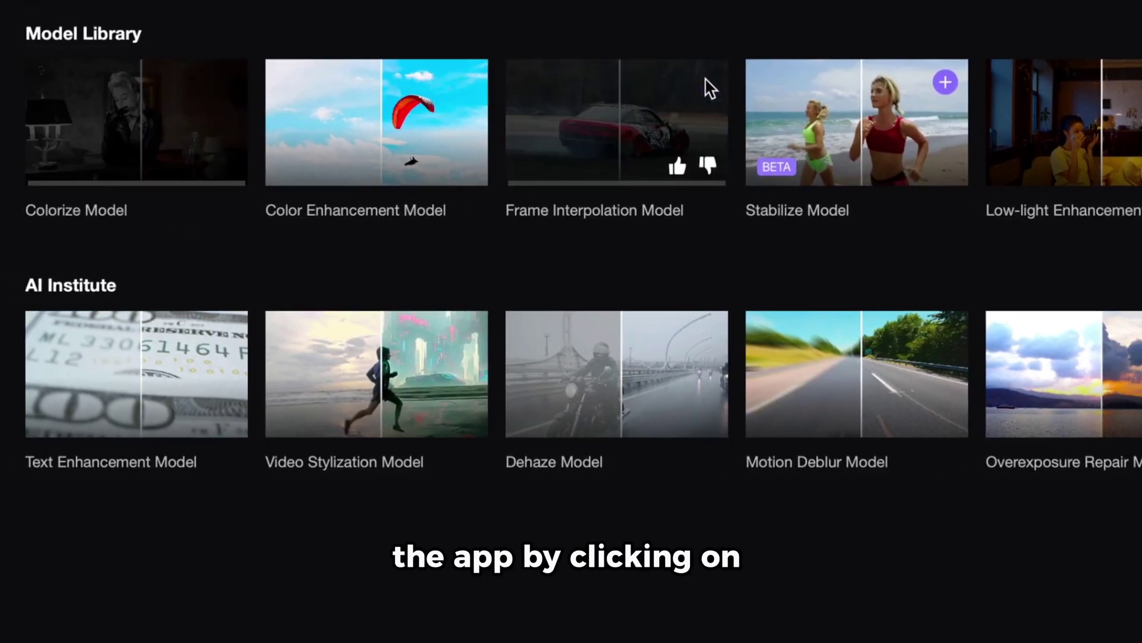
- Add the Stabilize model and browse the General Denoise, Animation, Colorize and Color Enhancement cards
{"action": "left_click", "coordinate": [944, 80]}
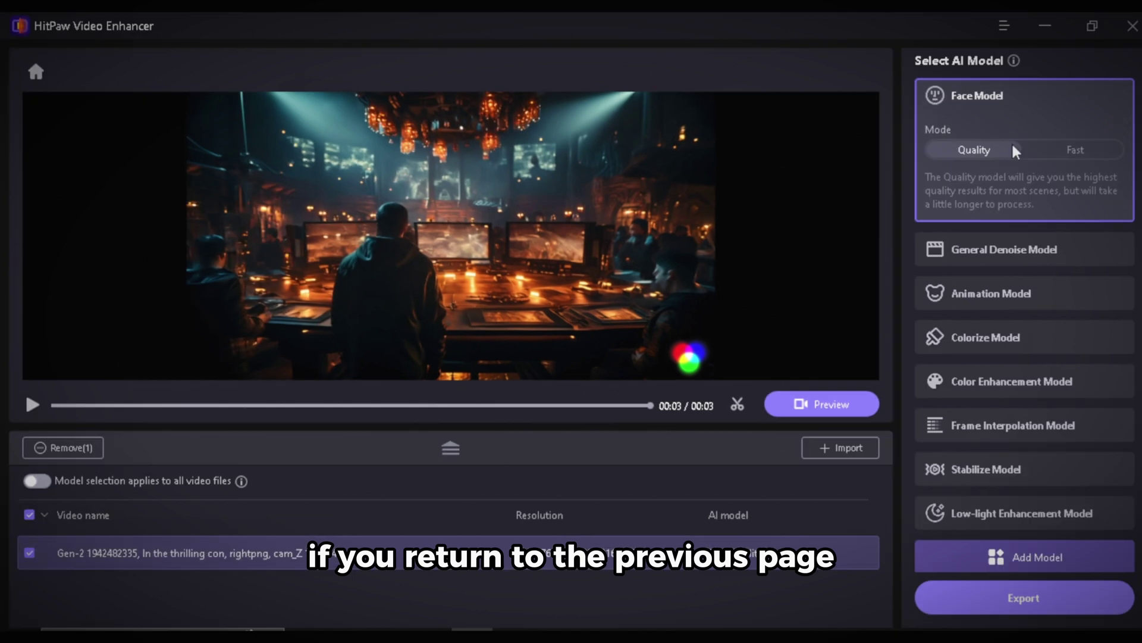
{"action": "left_click", "coordinate": [988, 252]}
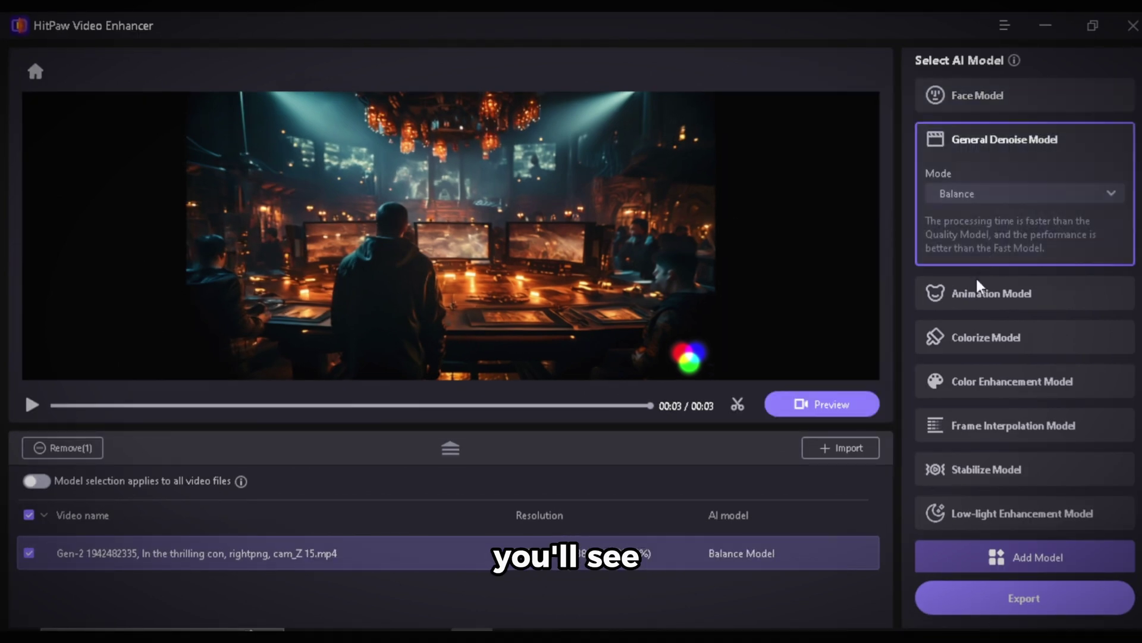
{"action": "left_click", "coordinate": [953, 290]}
{"action": "left_click", "coordinate": [954, 248]}
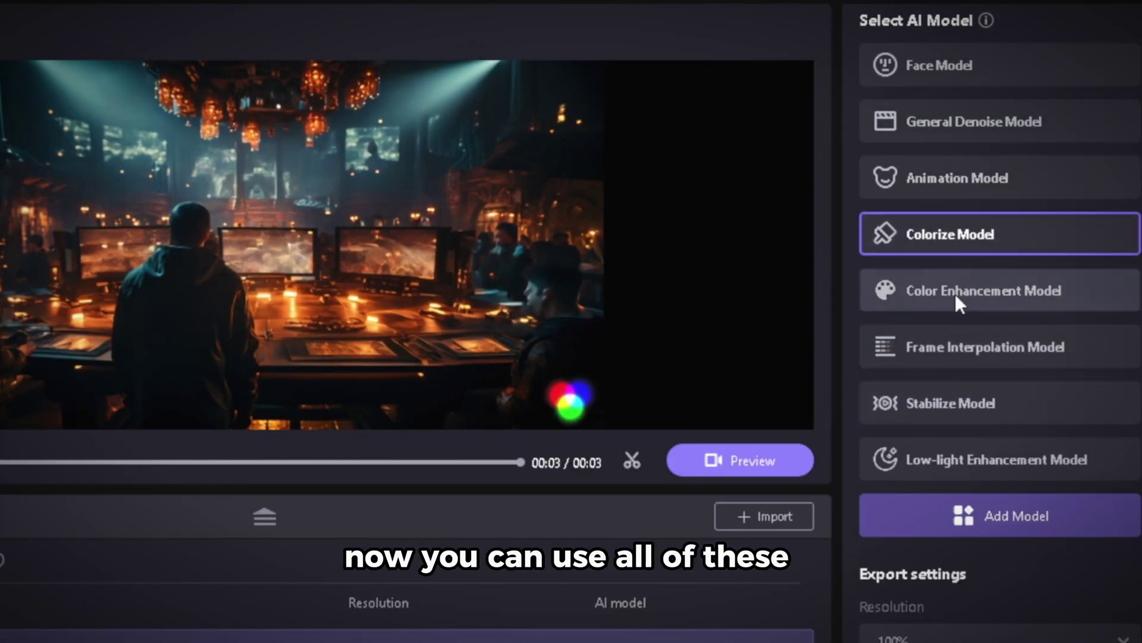
{"action": "left_click", "coordinate": [956, 300]}
- Check the Frame Interpolation, Stabilize and Low-light cards, then preview General Denoise against the original
{"action": "left_click", "coordinate": [966, 352]}
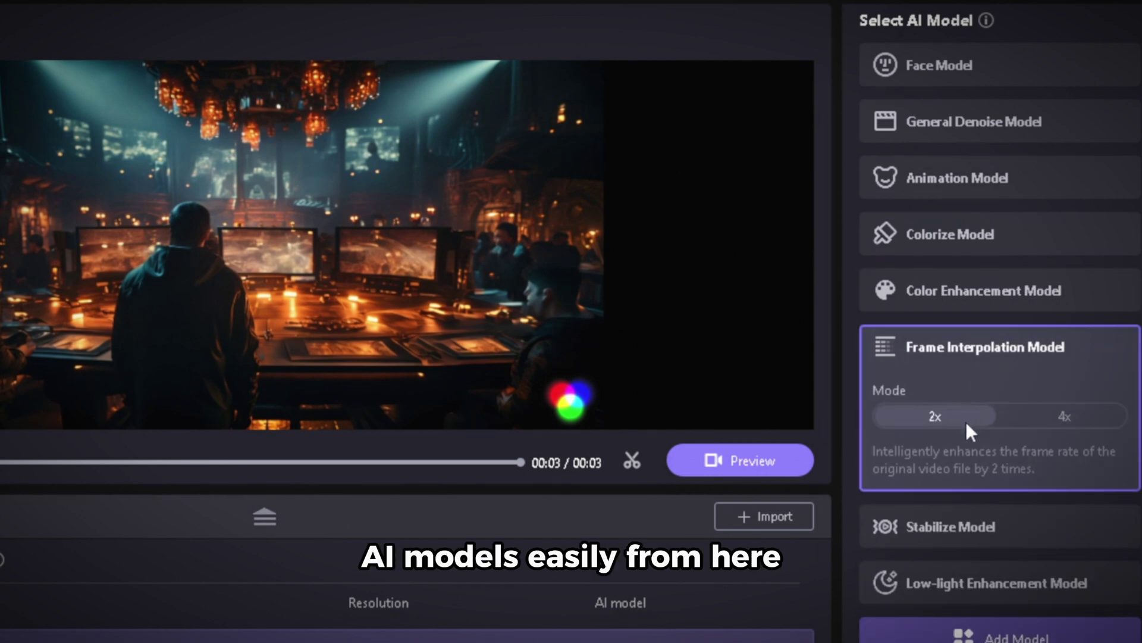
{"action": "left_click", "coordinate": [963, 536]}
{"action": "left_click", "coordinate": [964, 458]}
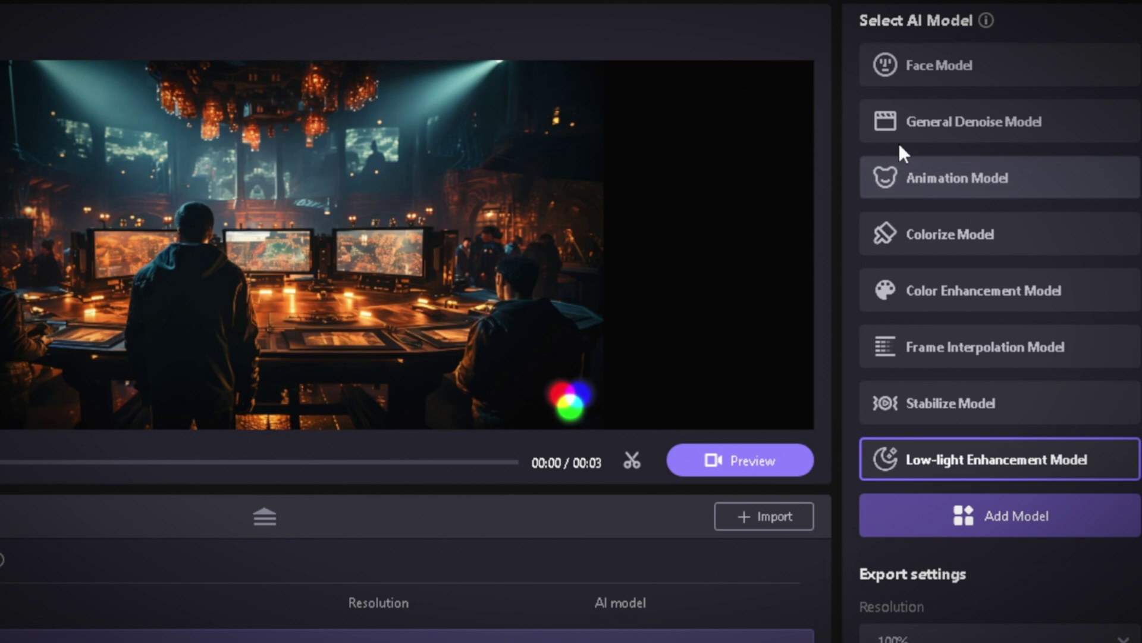
{"action": "left_click", "coordinate": [962, 118]}
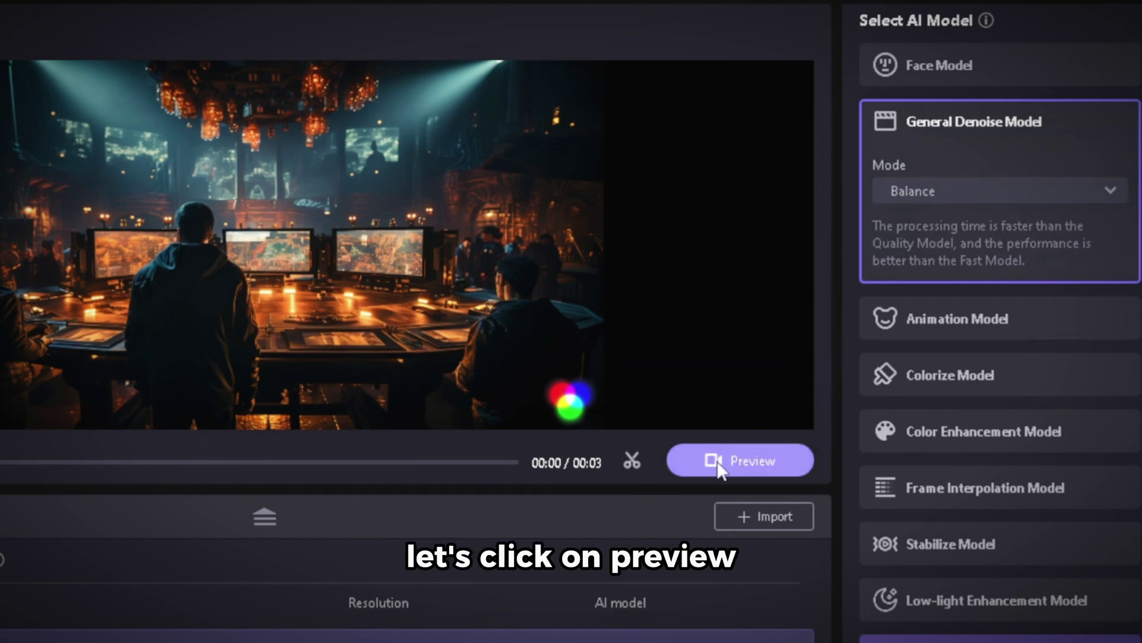
{"action": "left_click", "coordinate": [742, 460]}
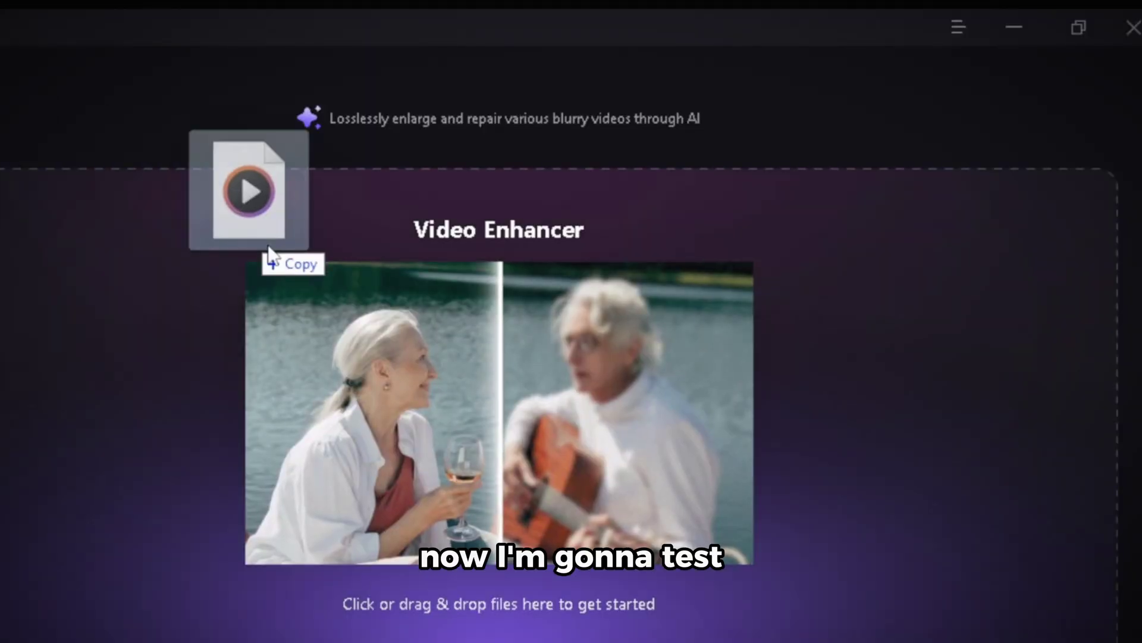
- Import the fedora clip, set Face Model to Fast mode, and preview the before/after
{"action": "mouse_move", "coordinate": [263, 251]}
{"action": "left_mouse_down"}
{"action": "mouse_move", "coordinate": [454, 368]}
{"action": "mouse_move", "coordinate": [480, 438]}
{"action": "left_mouse_up"}
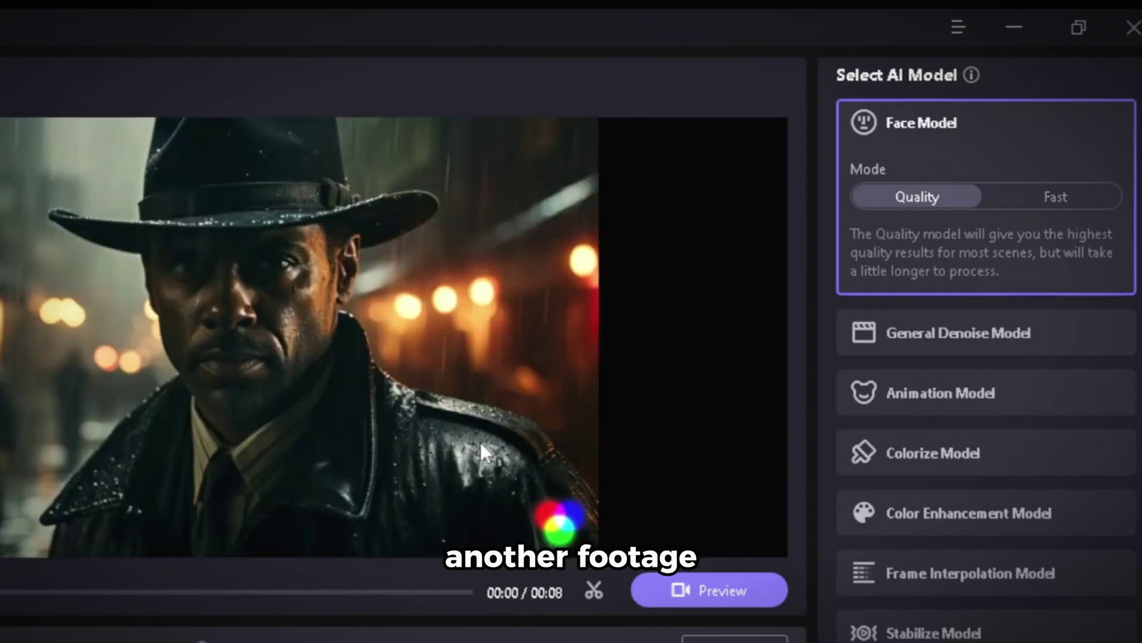
{"action": "left_click", "coordinate": [932, 330]}
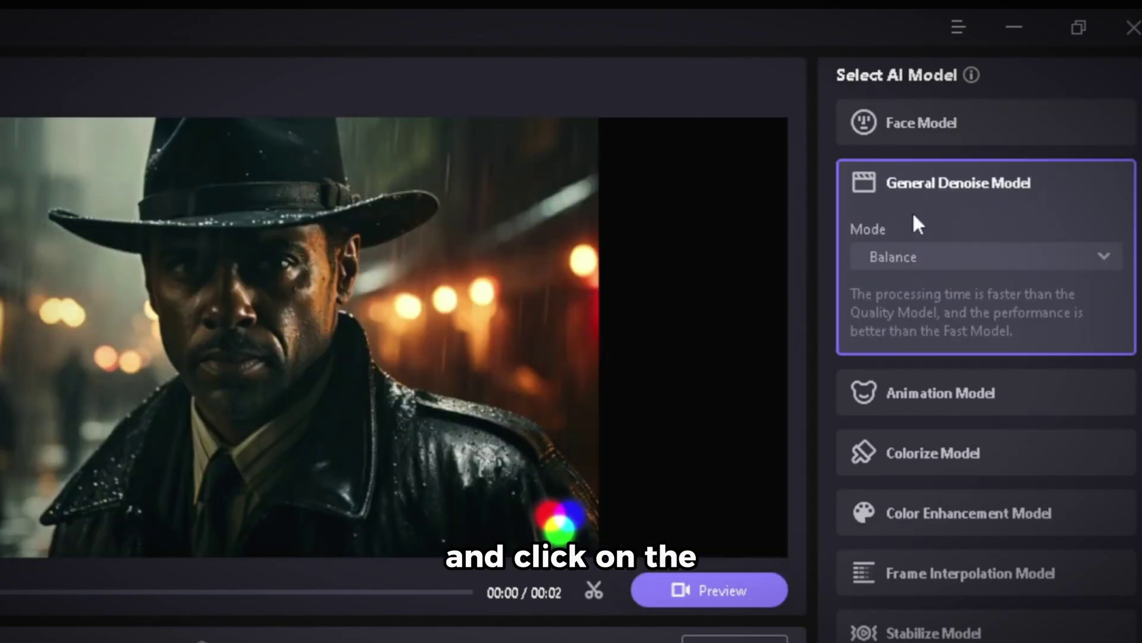
{"action": "left_click", "coordinate": [908, 116]}
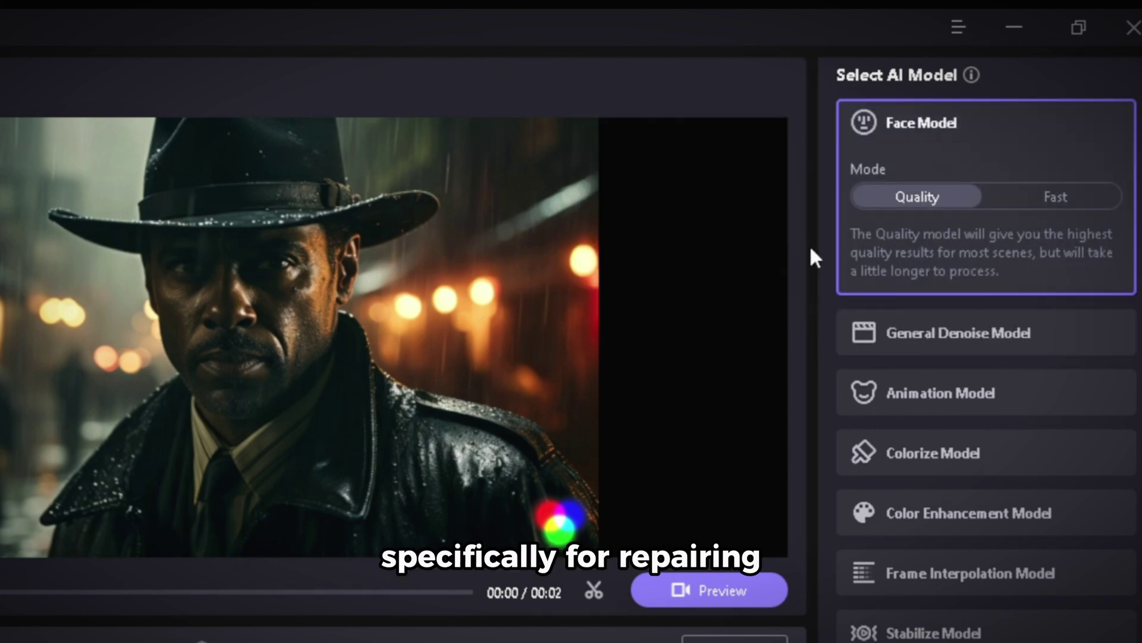
{"action": "left_click", "coordinate": [1002, 194]}
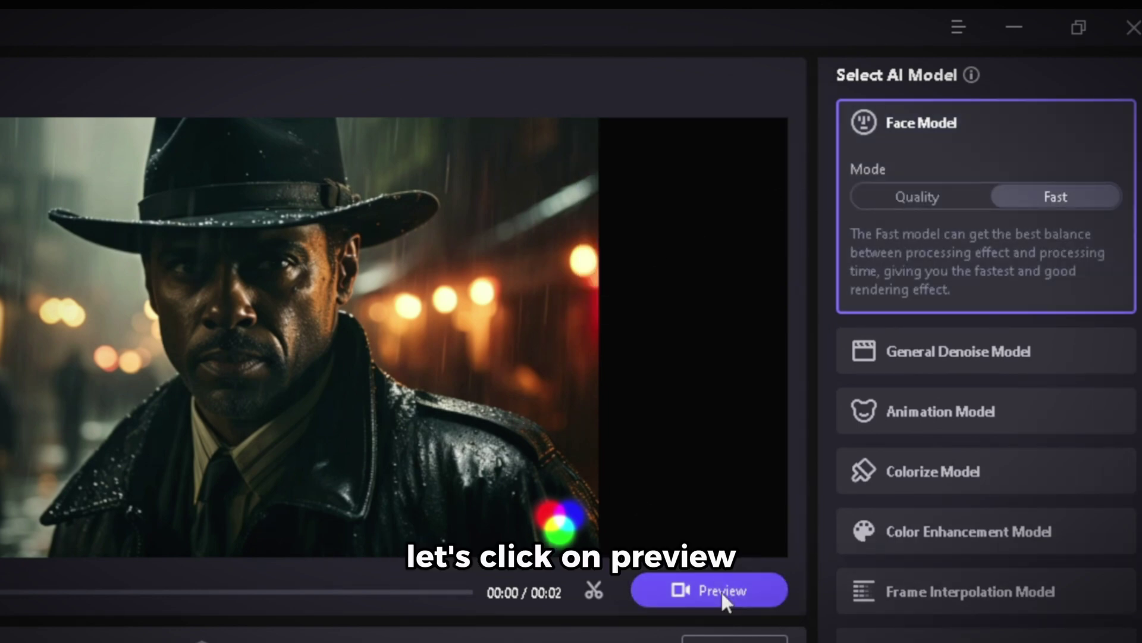
{"action": "left_click", "coordinate": [721, 590]}
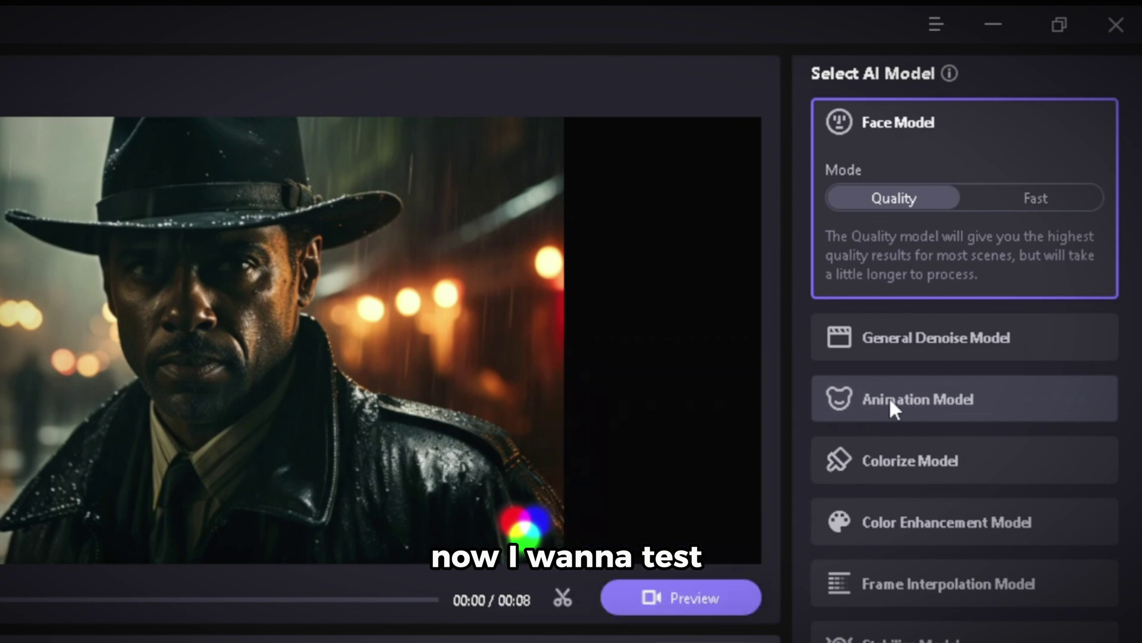
- Assign the Animation Model to the anime rabbit clip for 4K output
{"action": "left_click", "coordinate": [890, 400]}
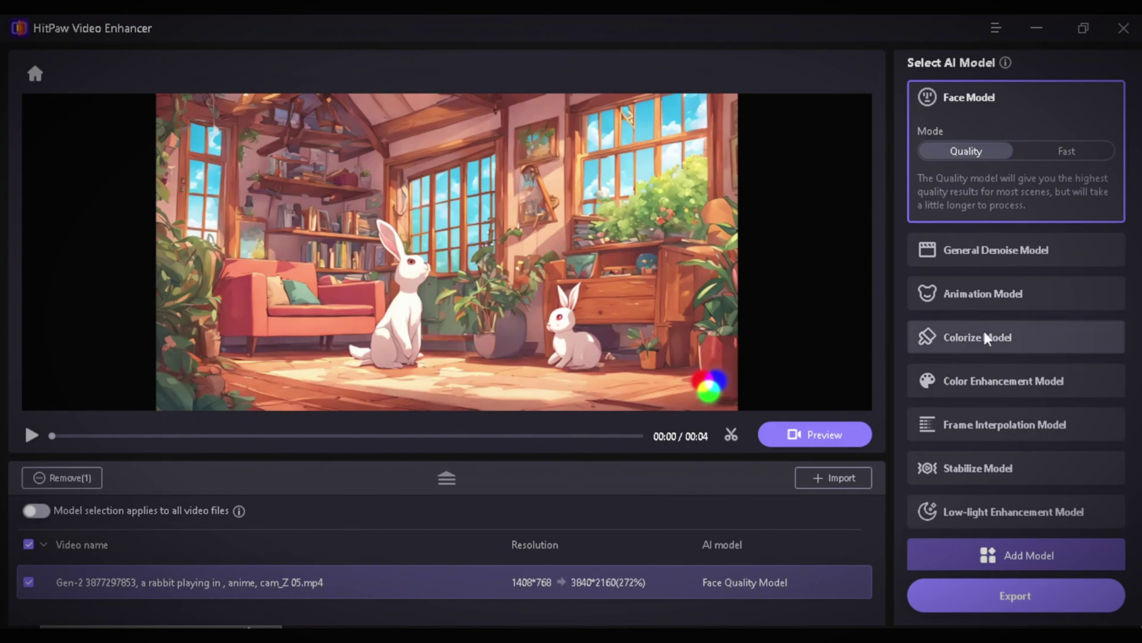
{"action": "left_click", "coordinate": [988, 292]}
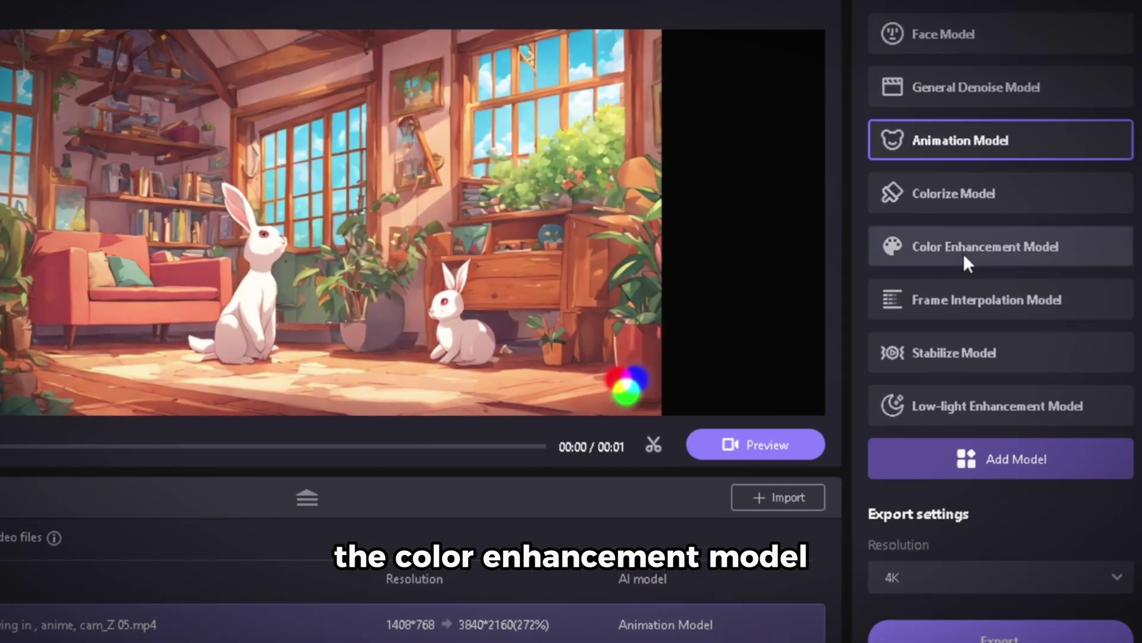
- Give the hiking couple clip the Color Enhancement Model and compare it with the original
{"action": "left_click", "coordinate": [963, 252]}
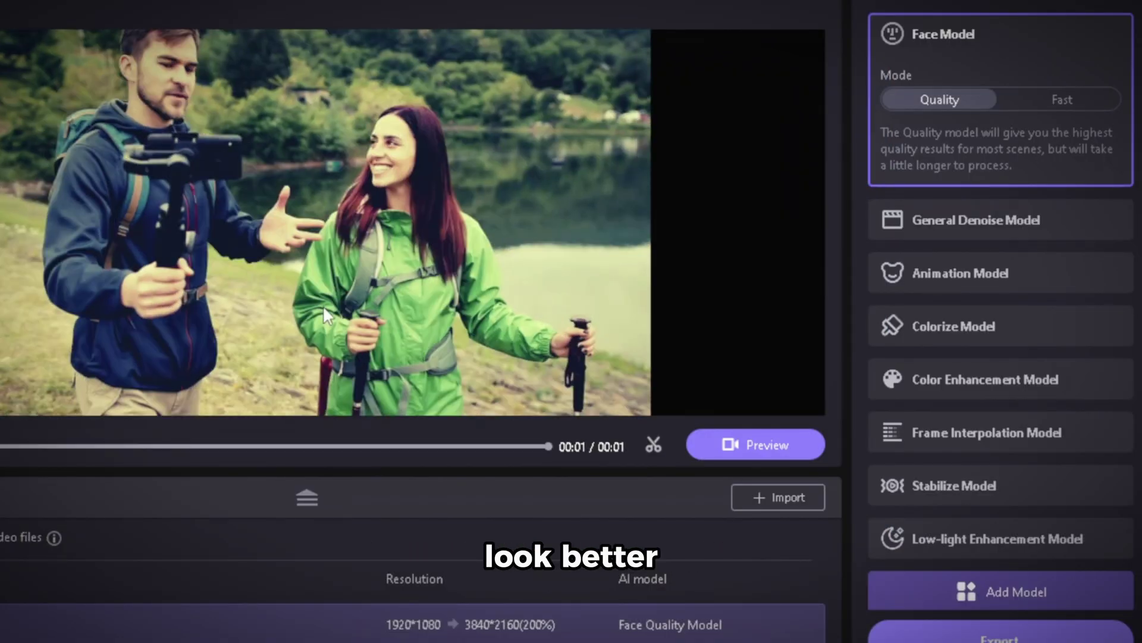
{"action": "left_click", "coordinate": [979, 379]}
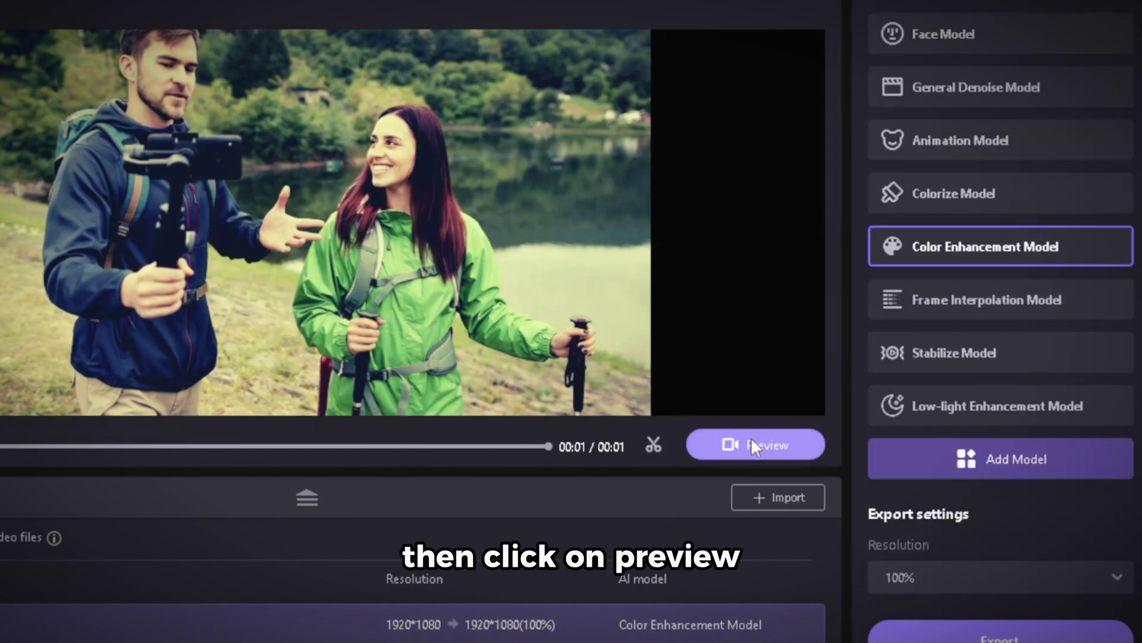
{"action": "left_click", "coordinate": [728, 449]}
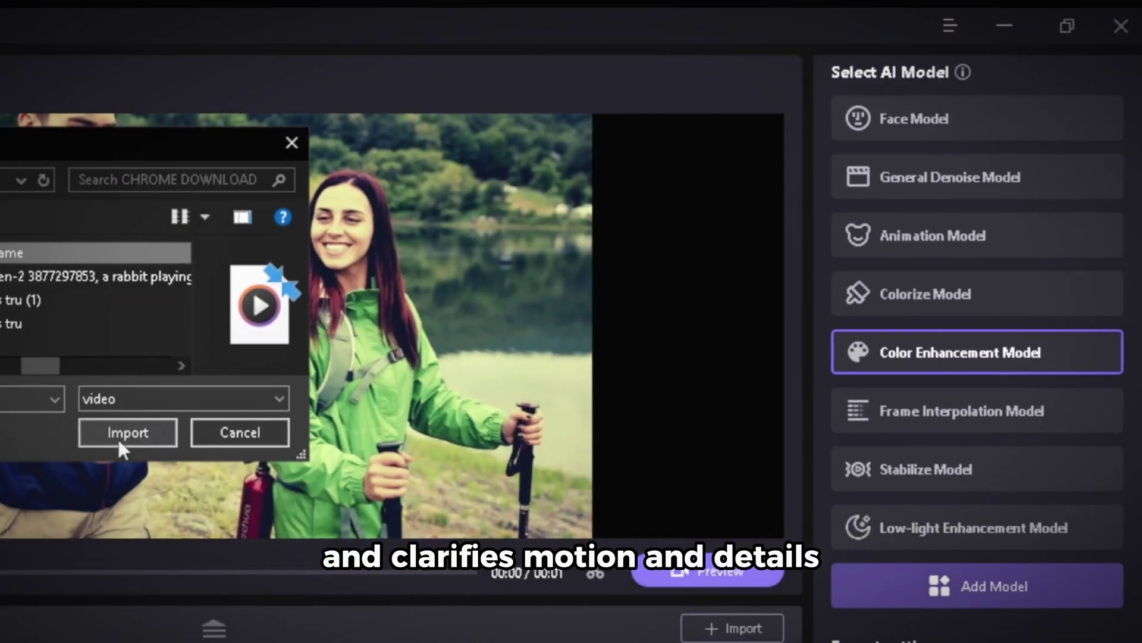
- Import the white sports car clip and preview its Frame Interpolation 2x comparison
{"action": "left_click", "coordinate": [120, 446]}
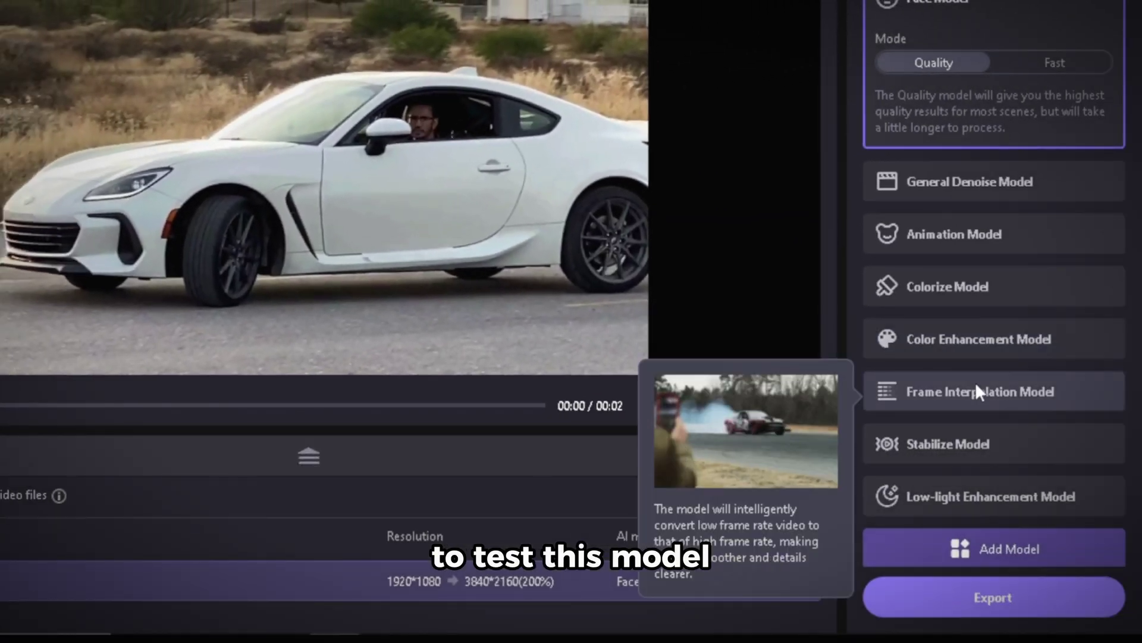
{"action": "left_click", "coordinate": [975, 386]}
{"action": "left_click", "coordinate": [750, 403]}
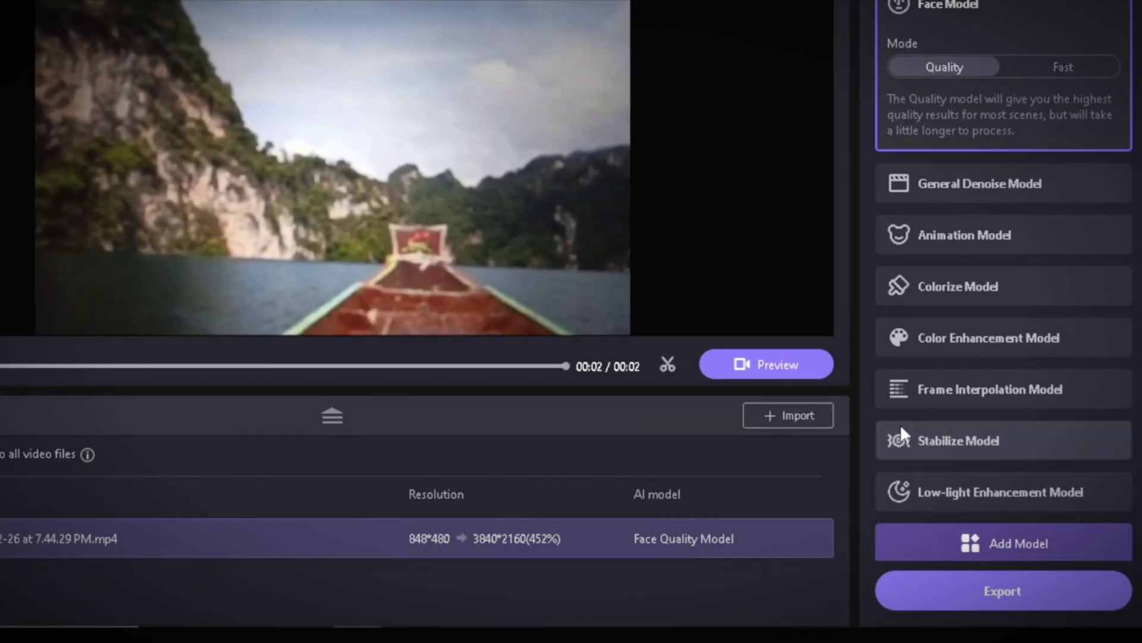
{"action": "scroll", "coordinate": [901, 424], "scroll_direction": "down", "scroll_amount": 2}
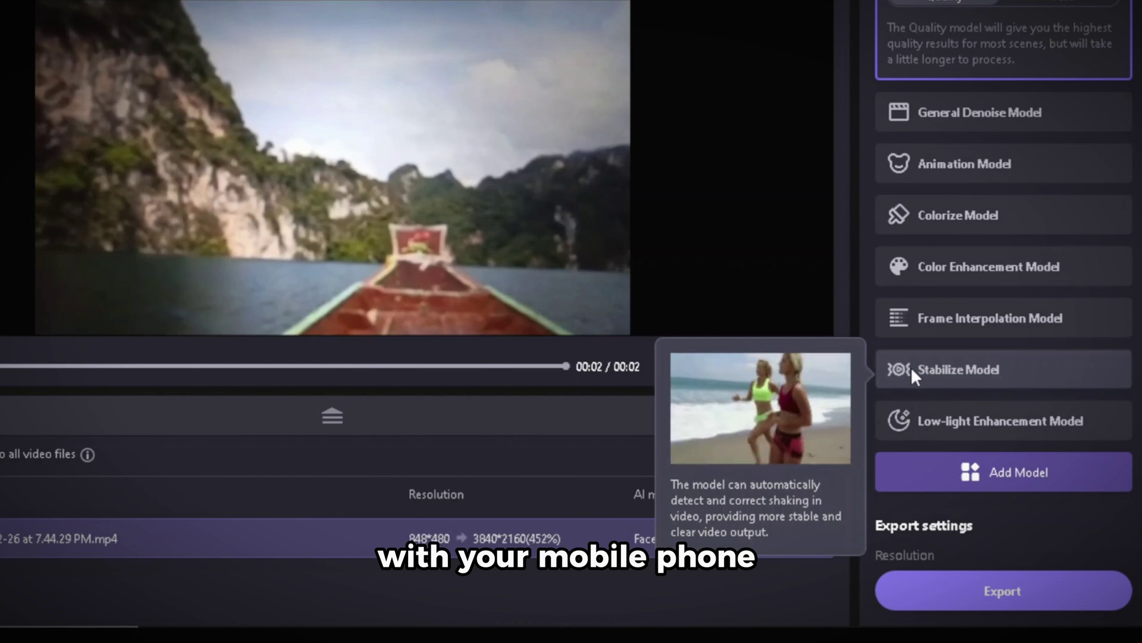
- Apply the Stabilize Model to the boat-ride clip and compare it with the original
{"action": "left_click", "coordinate": [934, 364]}
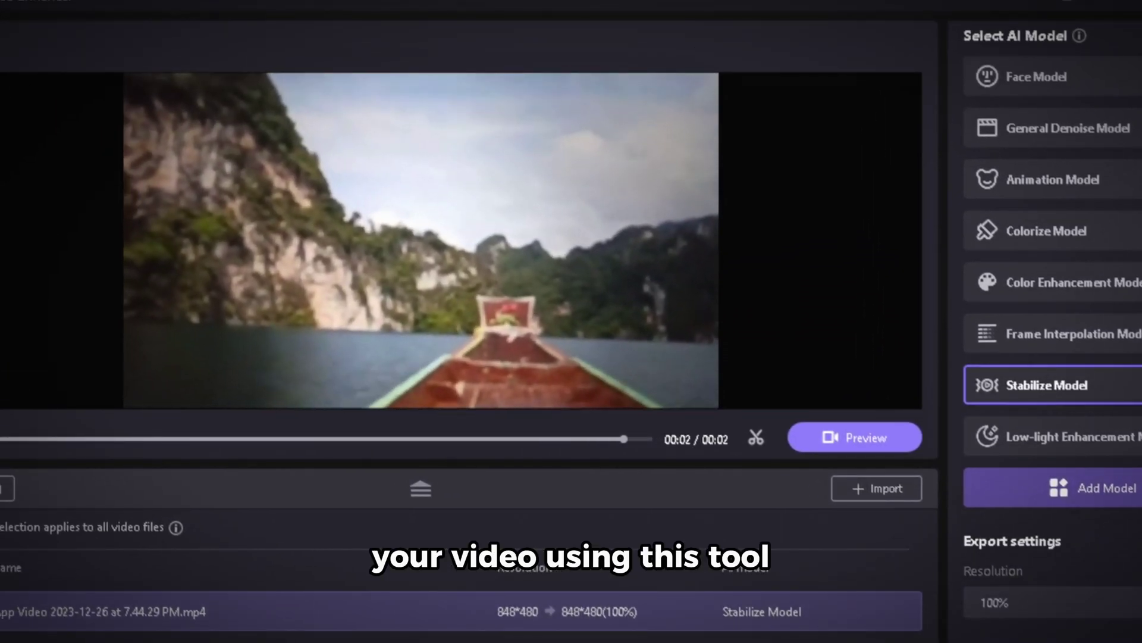
{"action": "left_click", "coordinate": [857, 446]}
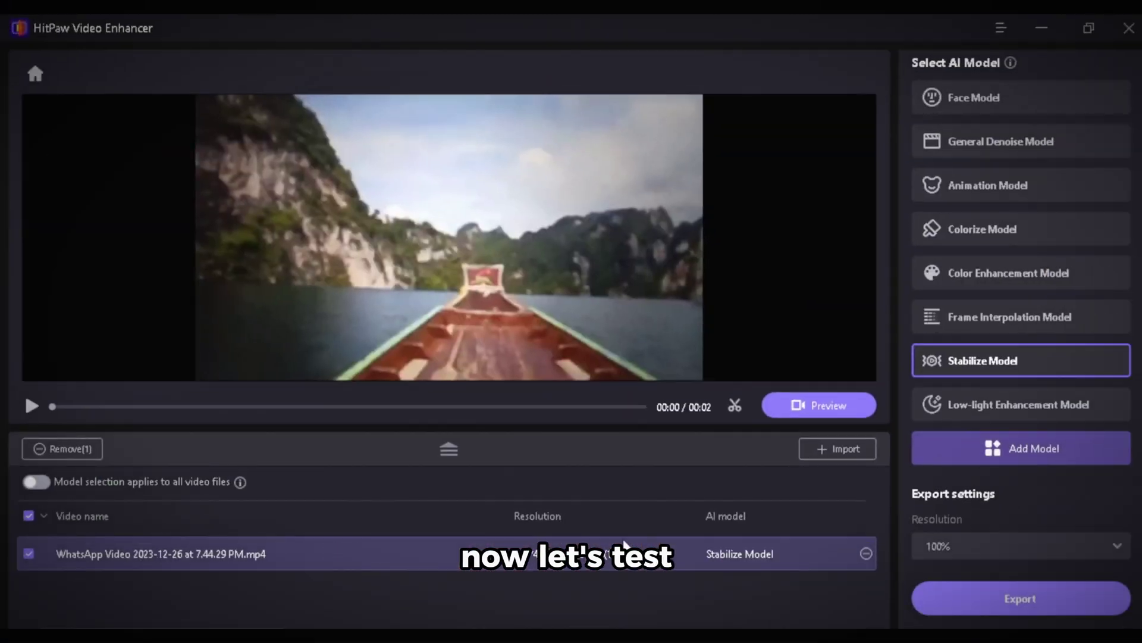
{"action": "mouse_move", "coordinate": [991, 358]}
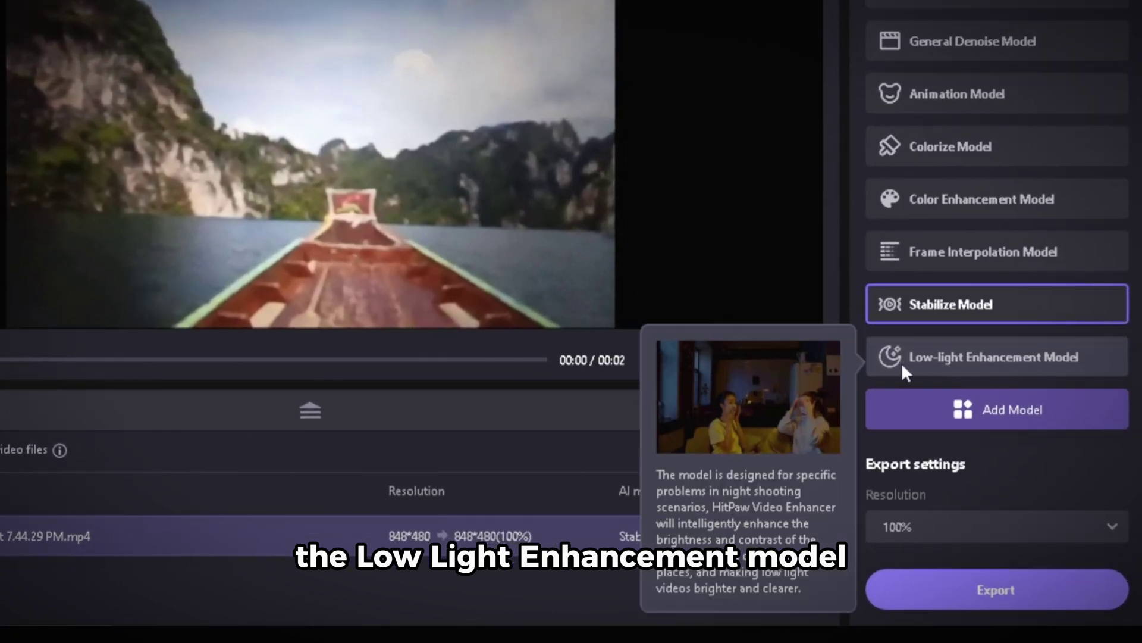
- Set Low-light Enhancement on the boat clip and on Lowlight.mp4
{"action": "left_click", "coordinate": [902, 362]}
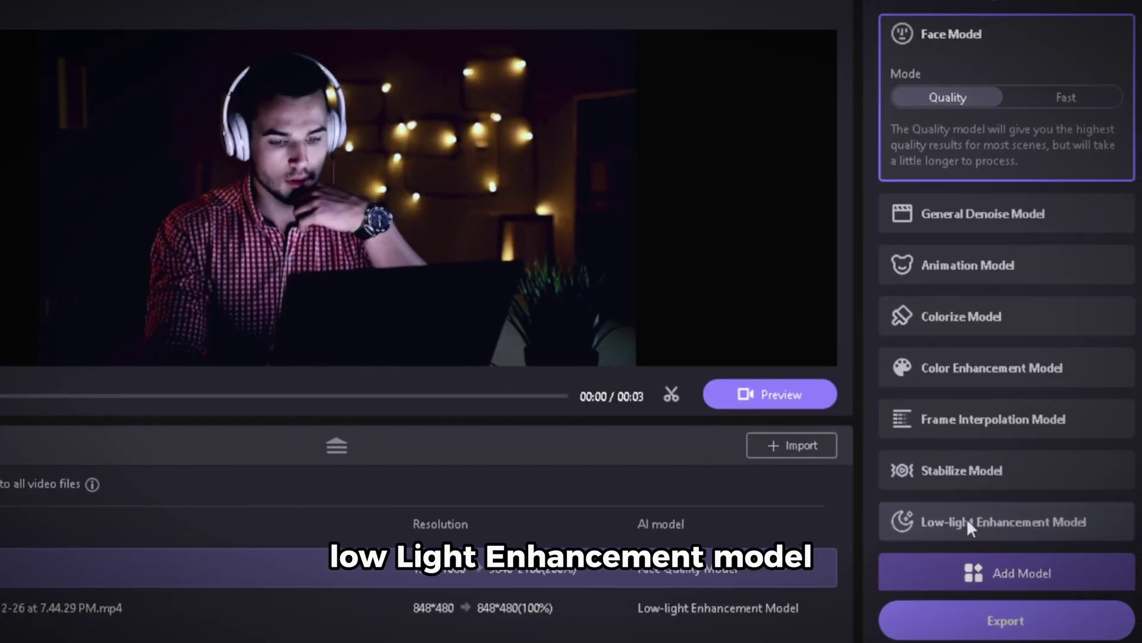
{"action": "left_click", "coordinate": [1002, 509]}
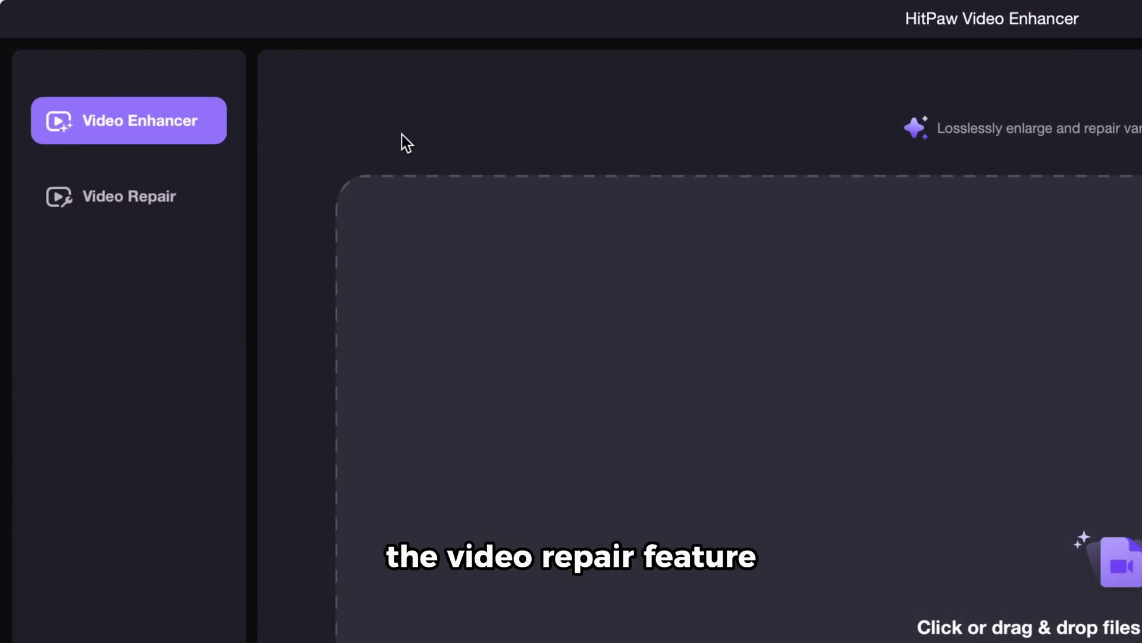
- Load Hire.mp4 from Downloads into Video Repair's intelligent detection and repair
{"action": "left_click", "coordinate": [99, 201]}
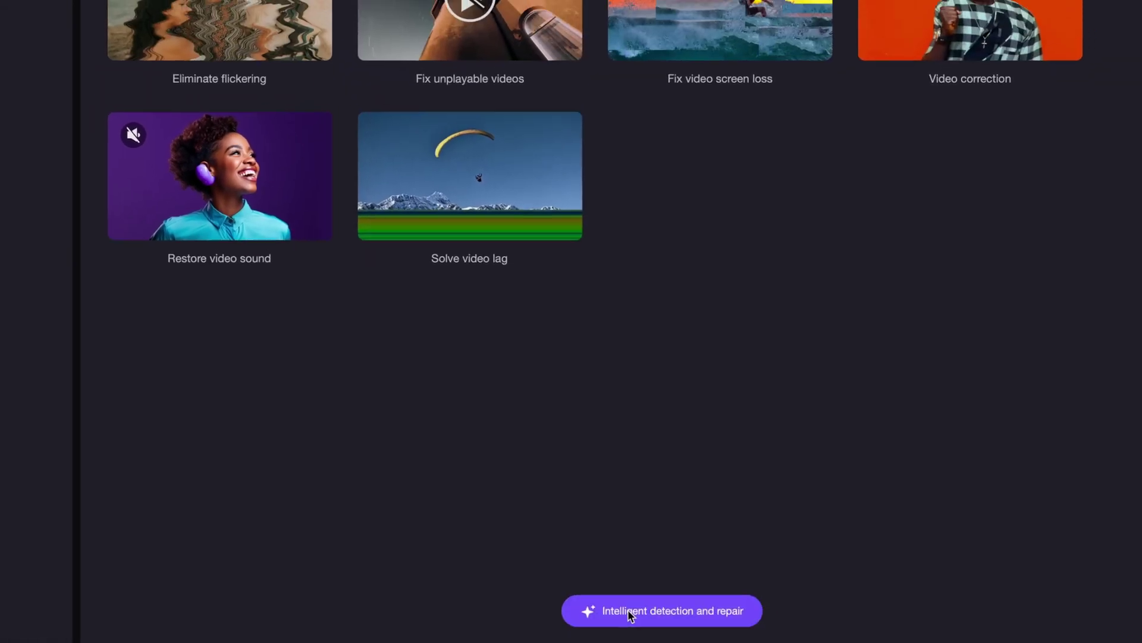
{"action": "left_click", "coordinate": [646, 608]}
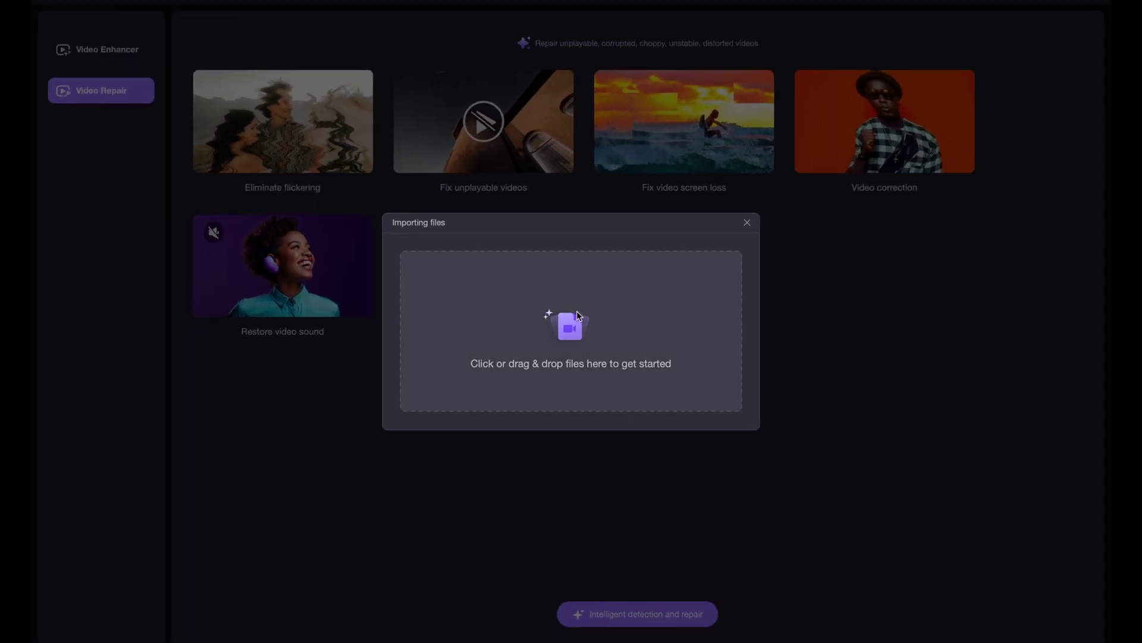
{"action": "left_click", "coordinate": [576, 315]}
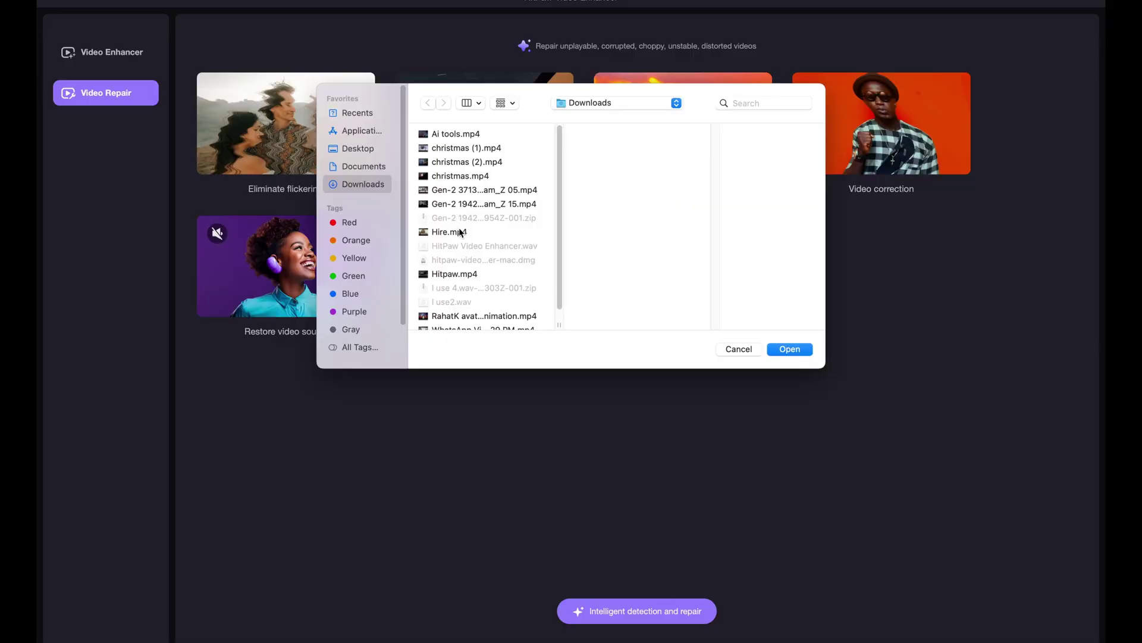
{"action": "left_click", "coordinate": [787, 349]}
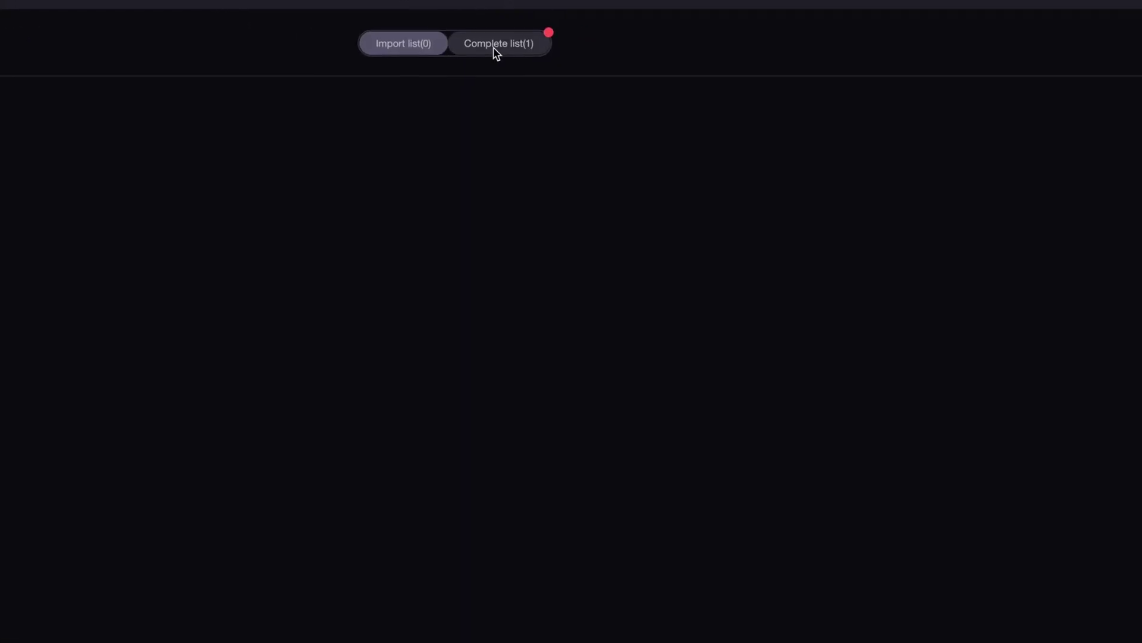
- Export the repaired Hire.mp4 from the Complete list
{"action": "left_click", "coordinate": [496, 51]}
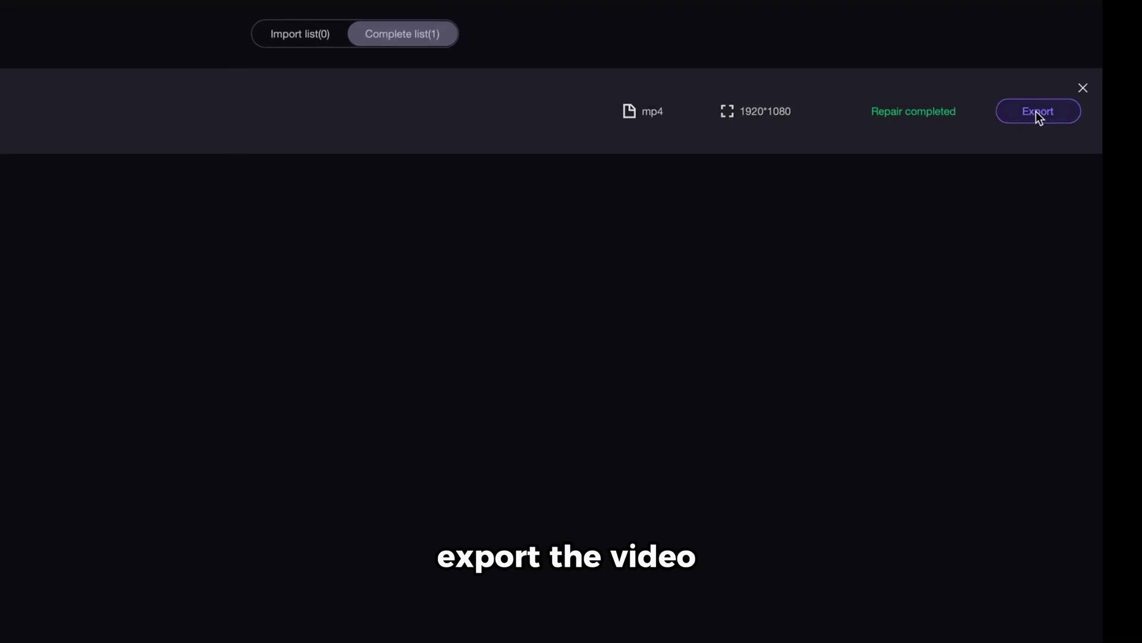
{"action": "left_click", "coordinate": [1021, 114]}
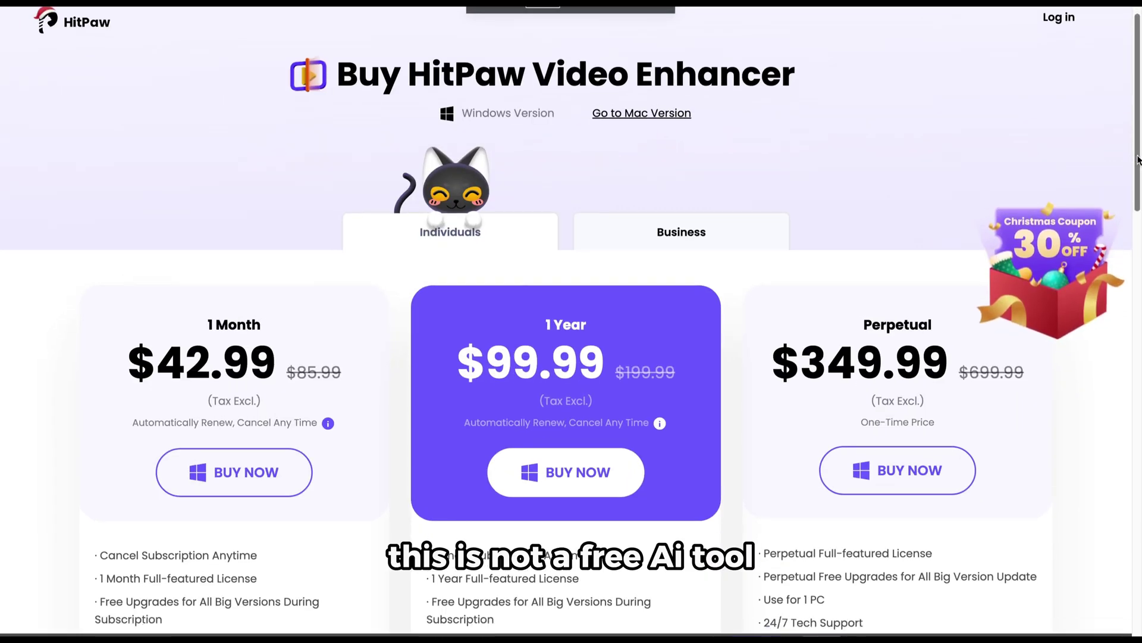
{"action": "scroll", "coordinate": [764, 158], "scroll_direction": "down", "scroll_amount": 3}
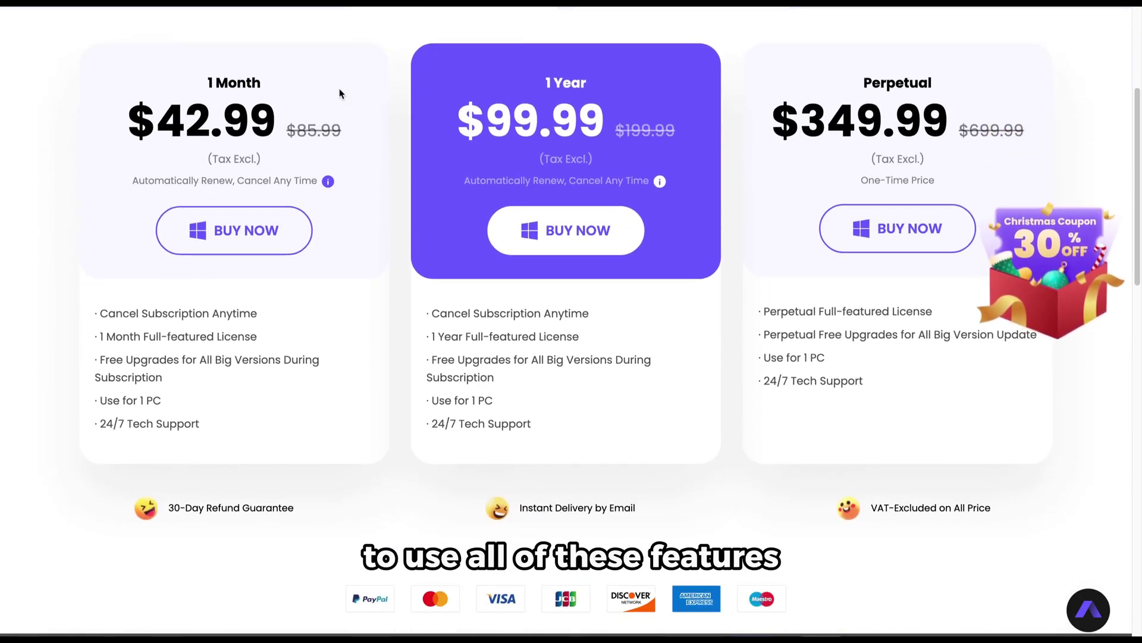
{"action": "scroll", "coordinate": [402, 147], "scroll_direction": "up", "scroll_amount": 1}
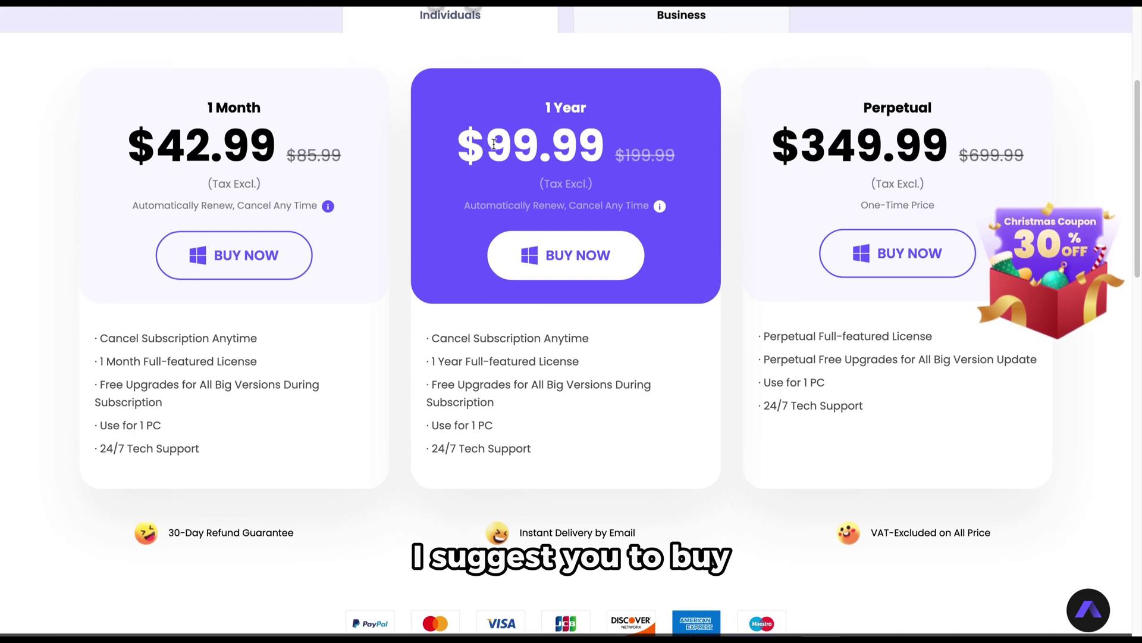
{"action": "mouse_move", "coordinate": [444, 158]}
{"action": "left_mouse_down"}
{"action": "mouse_move", "coordinate": [704, 149]}
{"action": "mouse_move", "coordinate": [701, 183]}
{"action": "left_mouse_up"}
- Highlight the 1 Year plan's free upgrades and full-featured license lines
{"action": "left_click", "coordinate": [702, 183]}
{"action": "scroll", "coordinate": [667, 263], "scroll_direction": "down", "scroll_amount": 1}
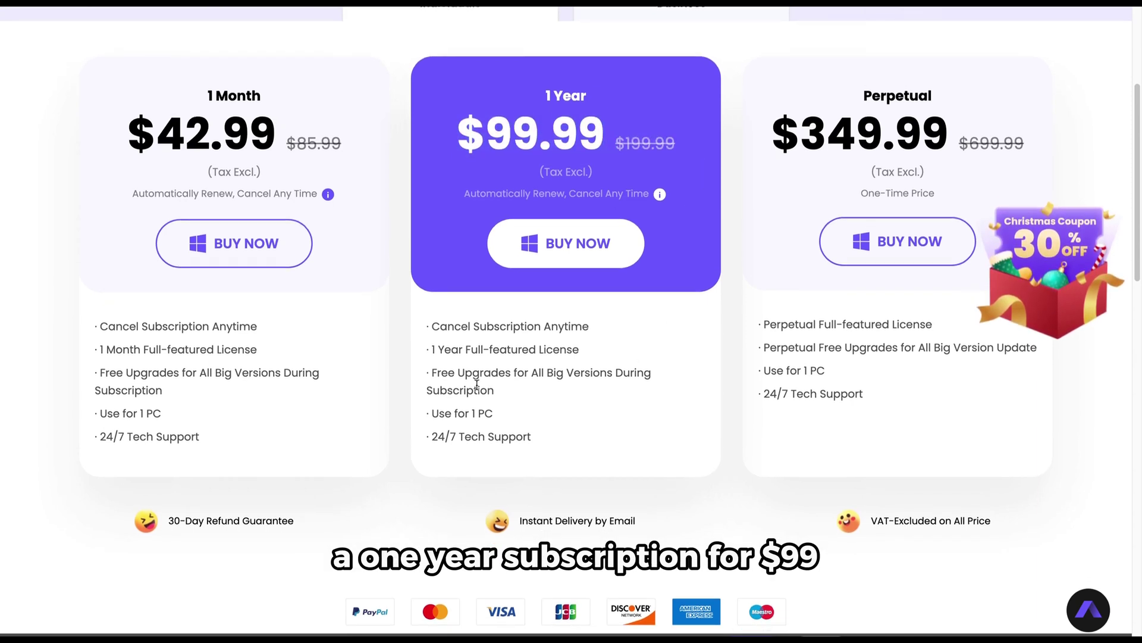
{"action": "left_click_drag", "start_coordinate": [458, 366], "coordinate": [557, 388]}
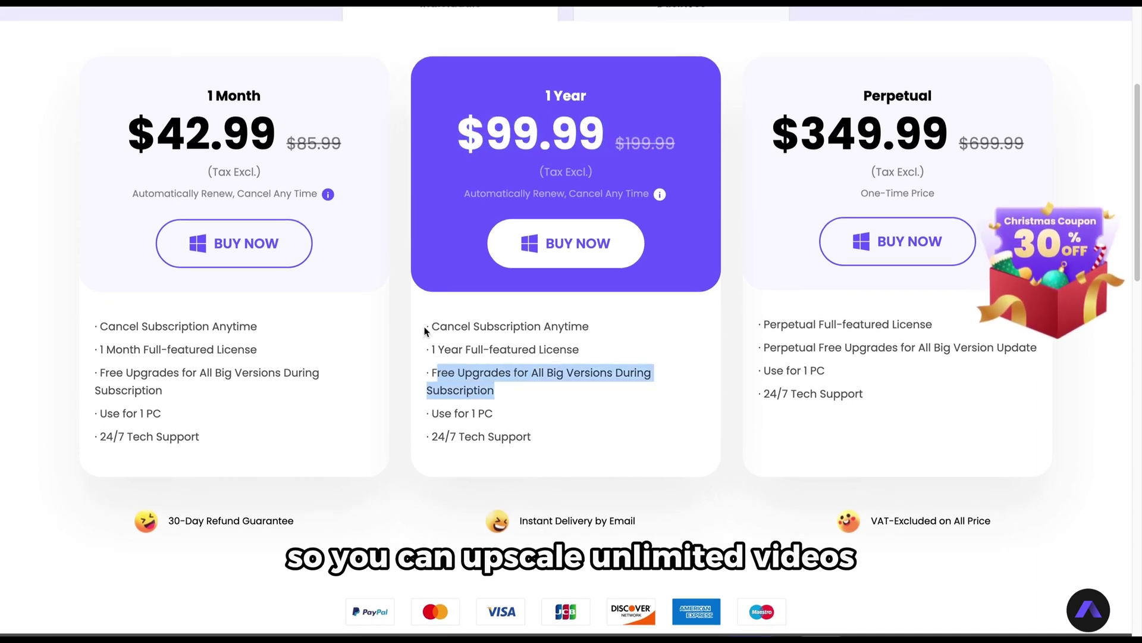
{"action": "triple_click", "coordinate": [502, 354]}
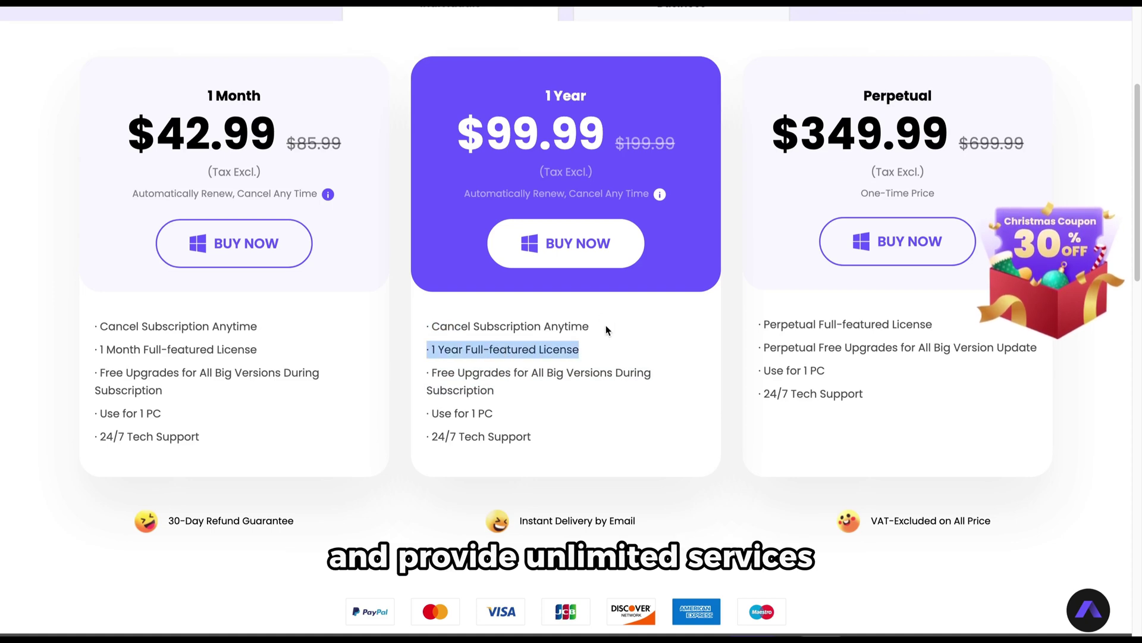